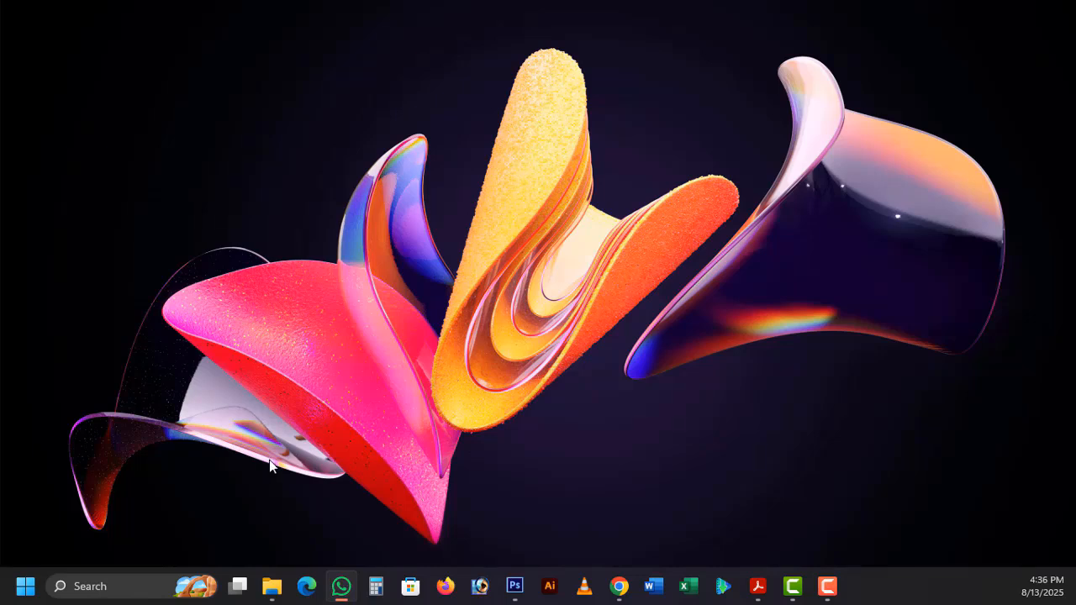
- Switch to the birth registration application page in Chrome and continue with জন্মস্থান as the application address
left_click(621, 592)
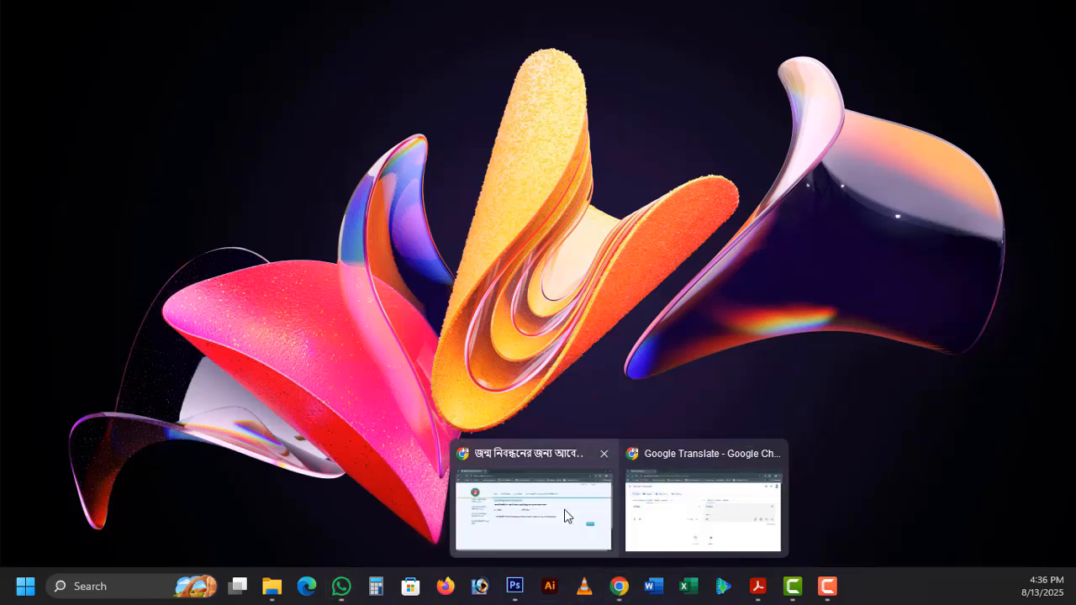
left_click(567, 514)
left_click(353, 50)
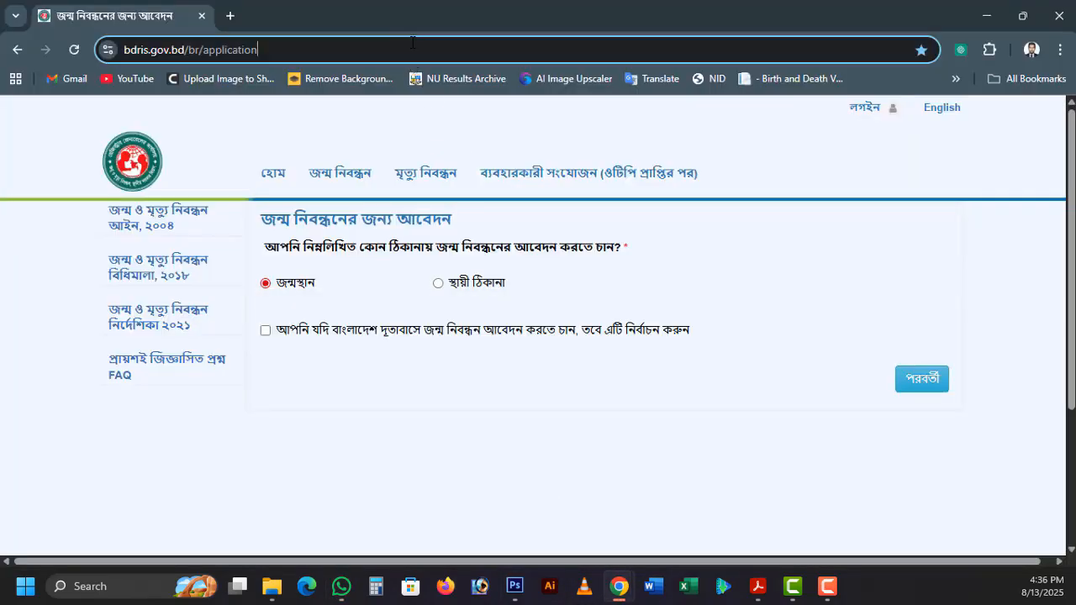
left_click(346, 48)
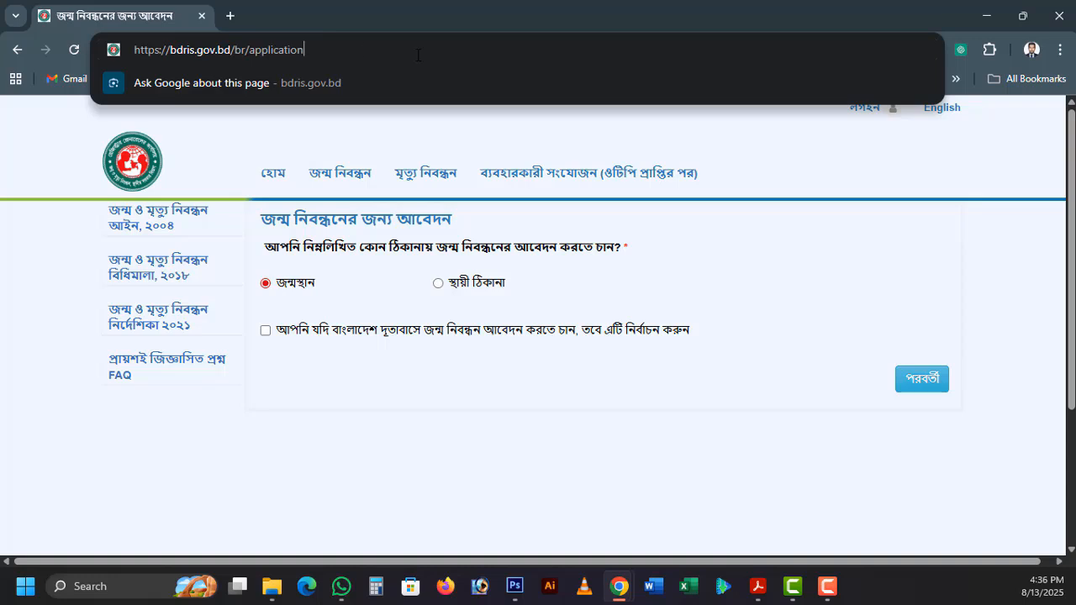
left_click_drag(417, 54, 57, 56)
left_click(544, 430)
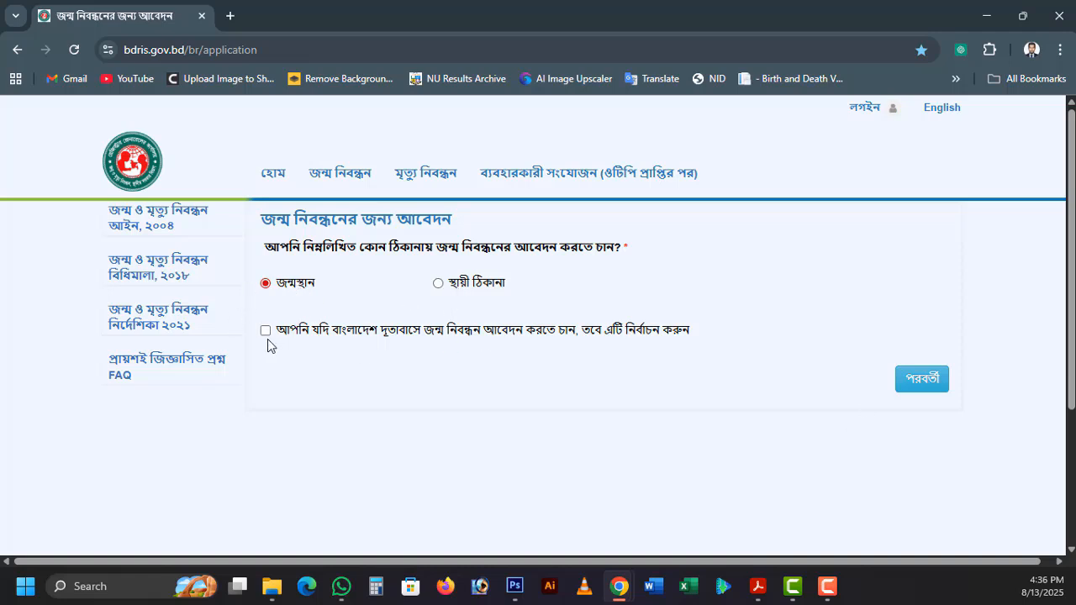
left_click(919, 378)
- Enter the child's first and last names in both Bangla and English
left_click(465, 294)
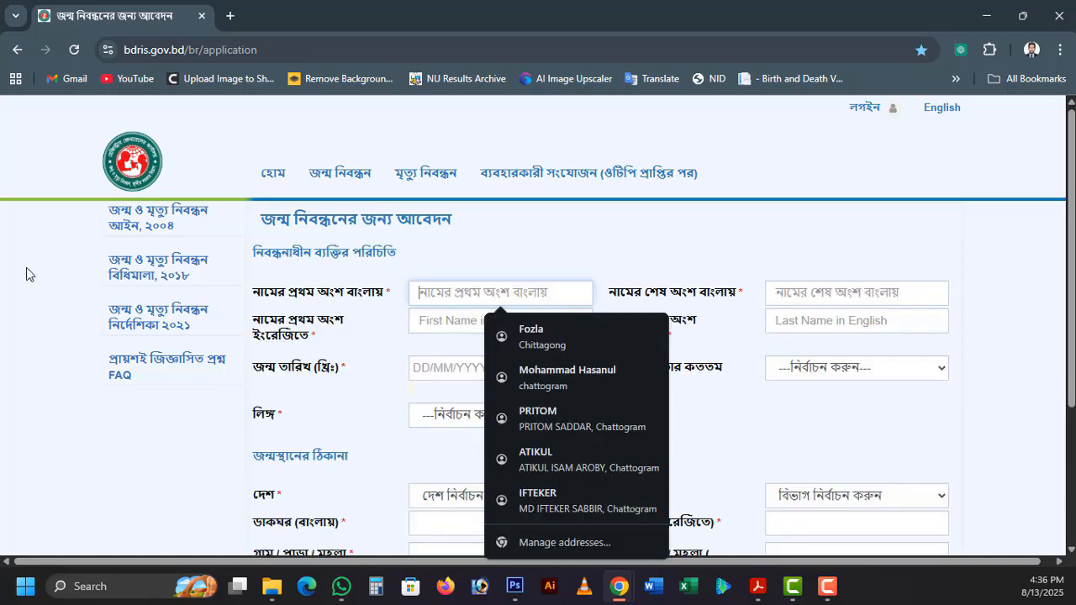
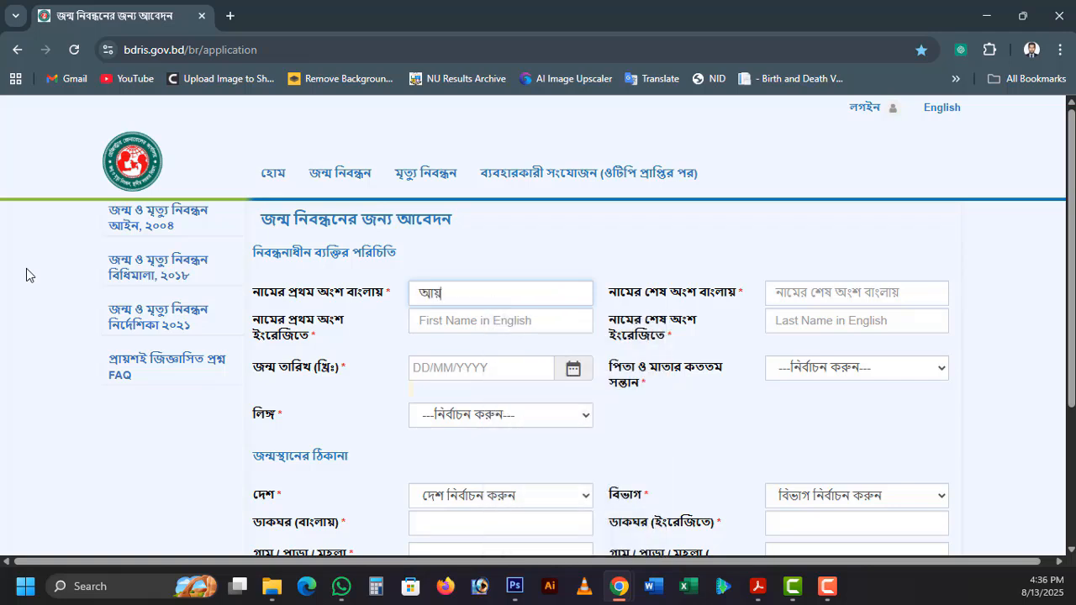
key("Tab")
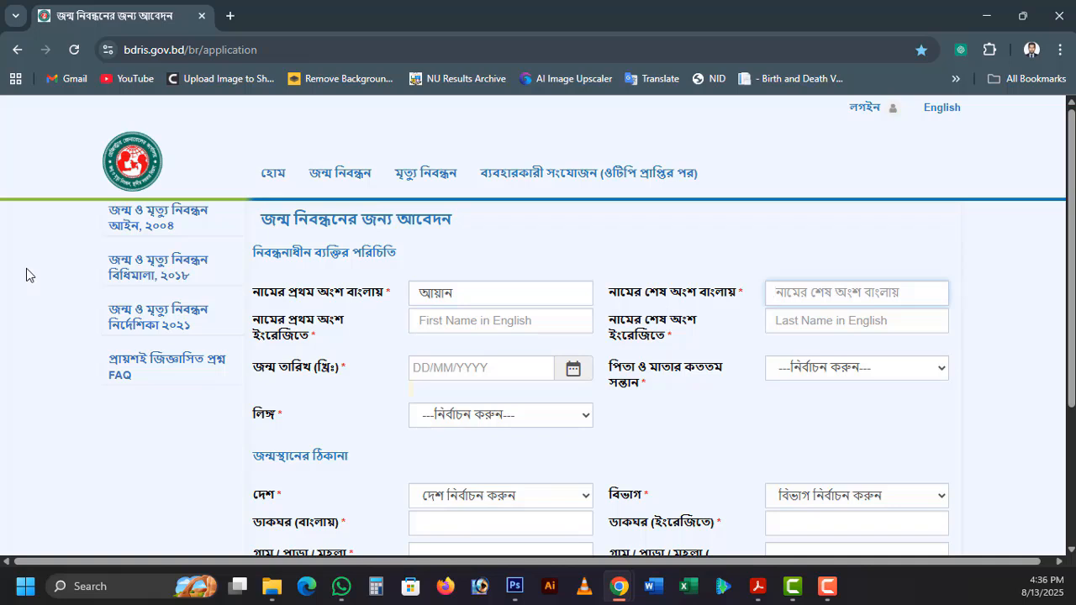
left_click(458, 327)
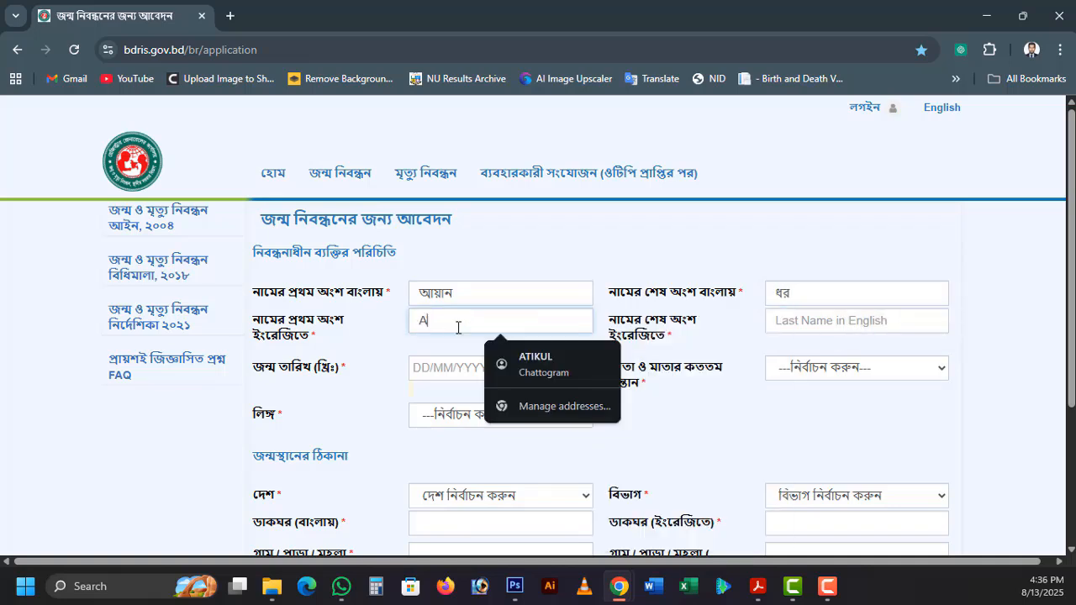
key("Tab")
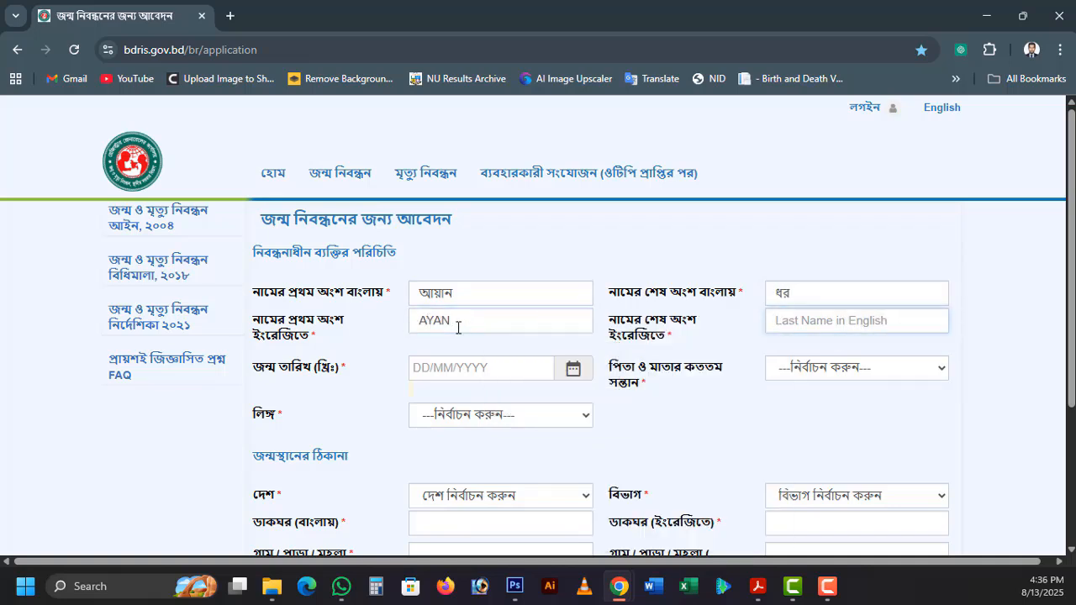
- Enter the child's date of birth and declare that the required supporting documents are available
left_click(492, 377)
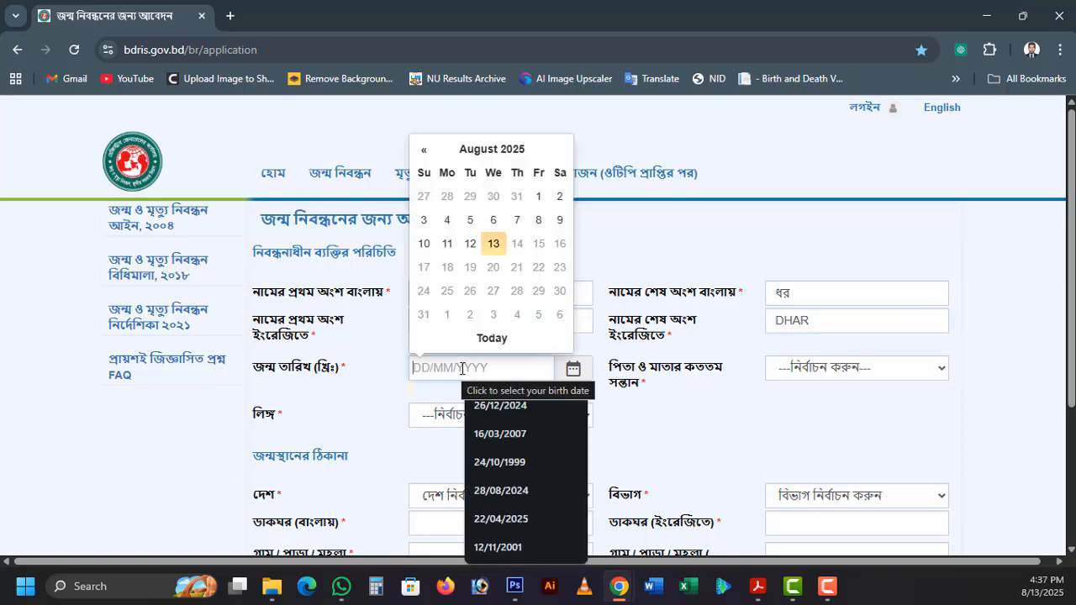
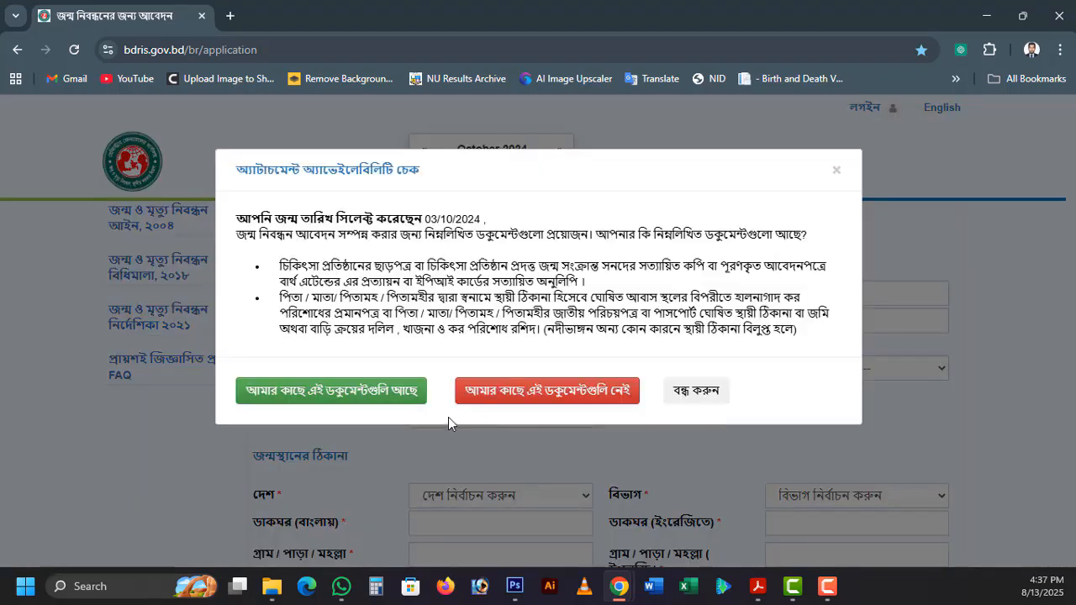
left_click(350, 403)
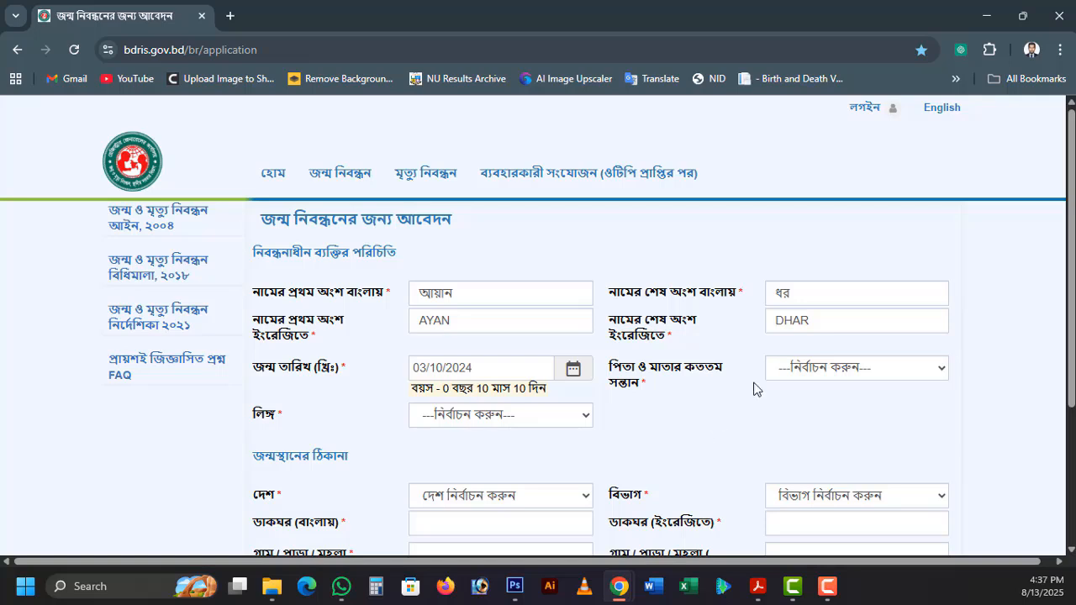
- Set the child's birth order to ১ and the gender to পুরুষ
left_click(818, 375)
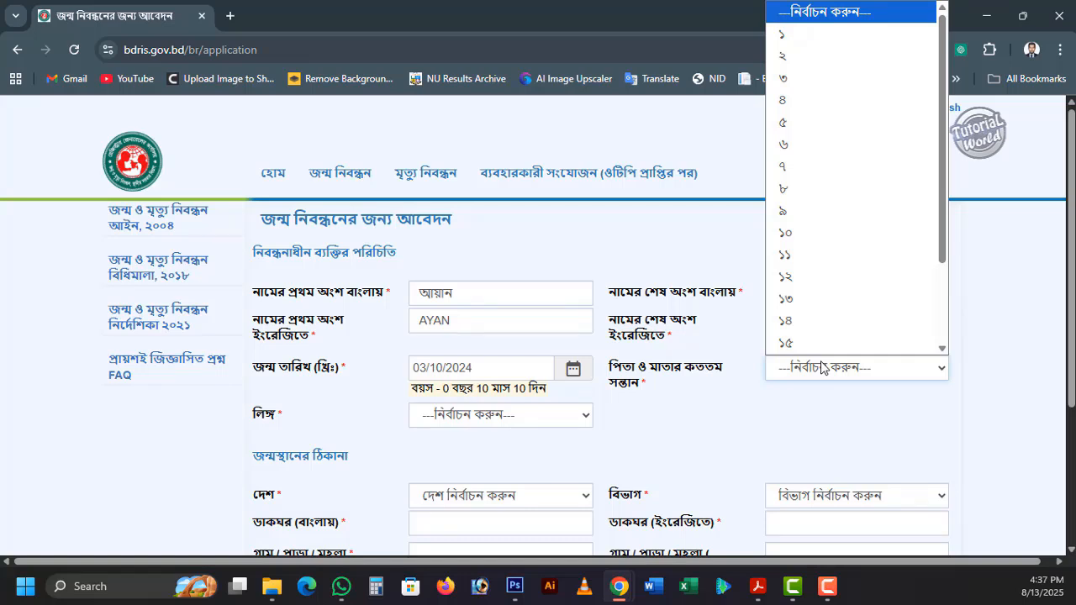
left_click(822, 35)
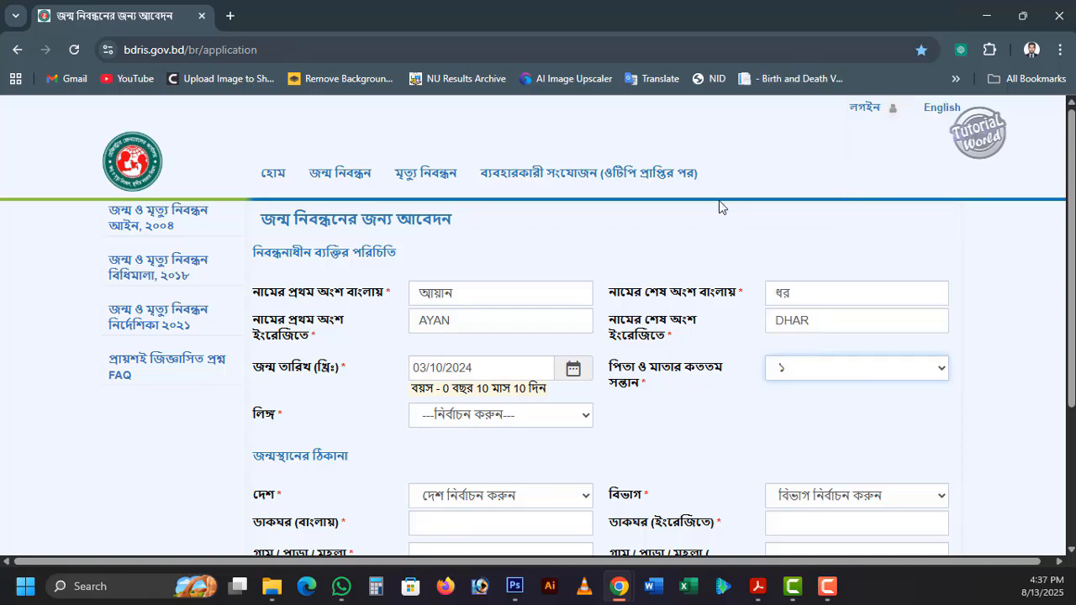
left_click(564, 420)
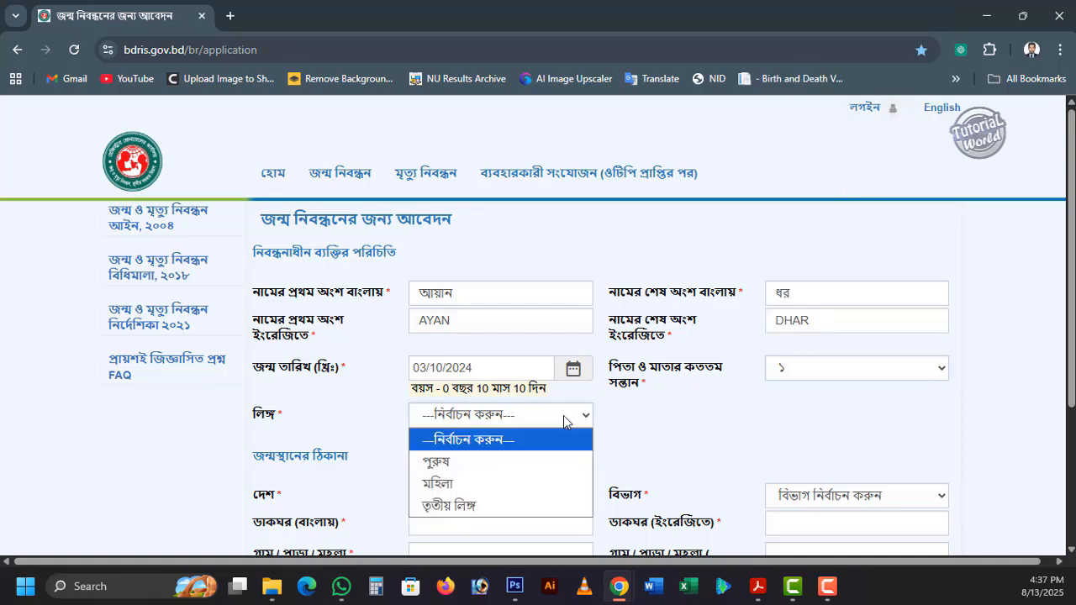
left_click(480, 463)
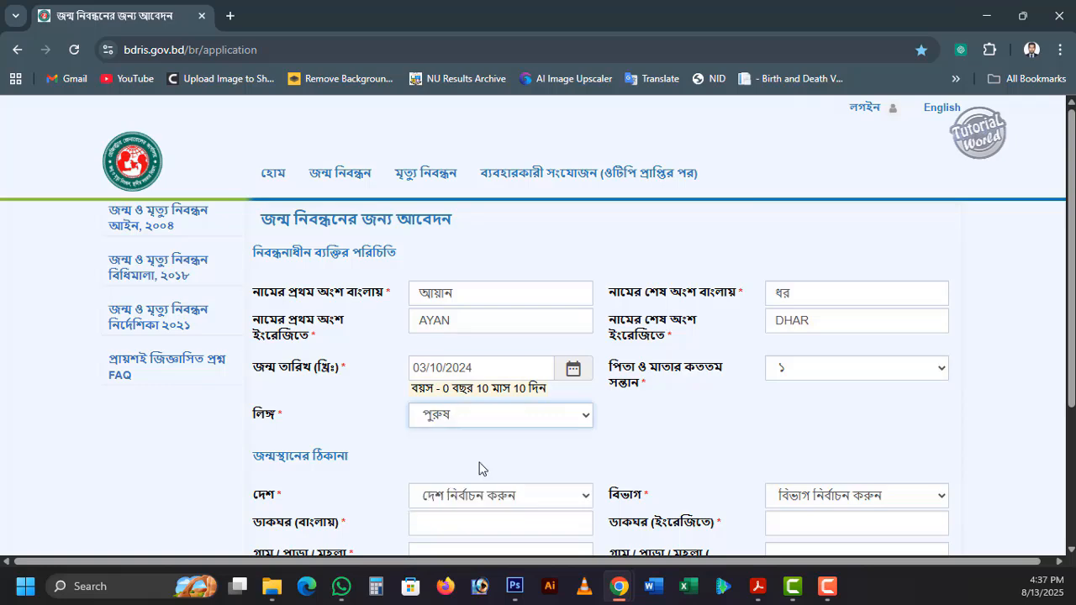
- Set the birthplace country to বাংলাদেশ and select the division, district and upazila of the birthplace address
scroll(480, 468, "down", 2)
left_click(500, 317)
left_click(445, 362)
left_click(807, 317)
left_click(813, 385)
left_click(501, 344)
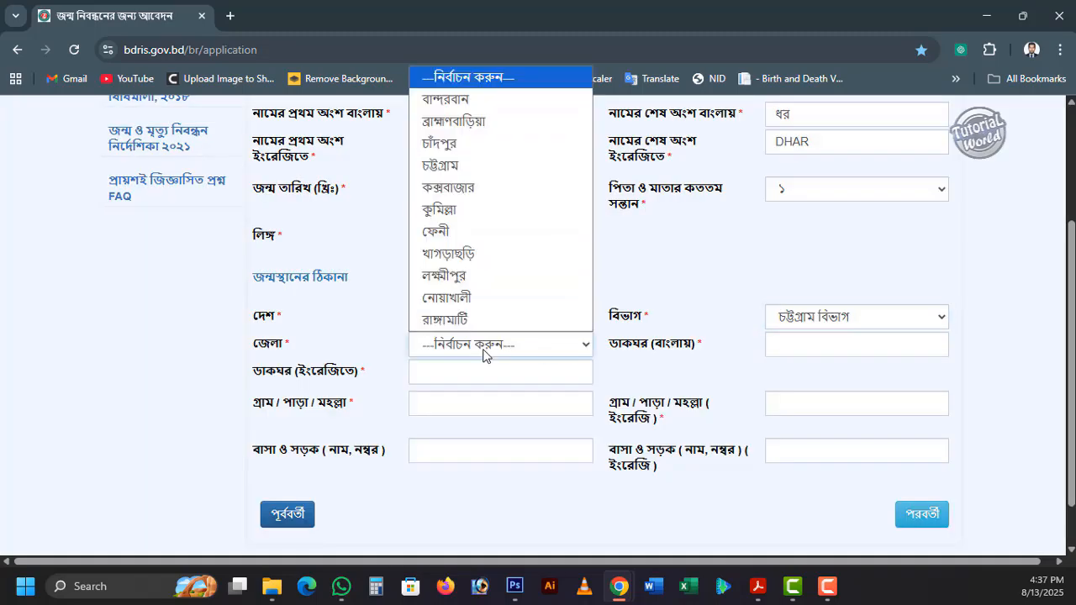
left_click(445, 160)
left_click(856, 344)
left_click(807, 276)
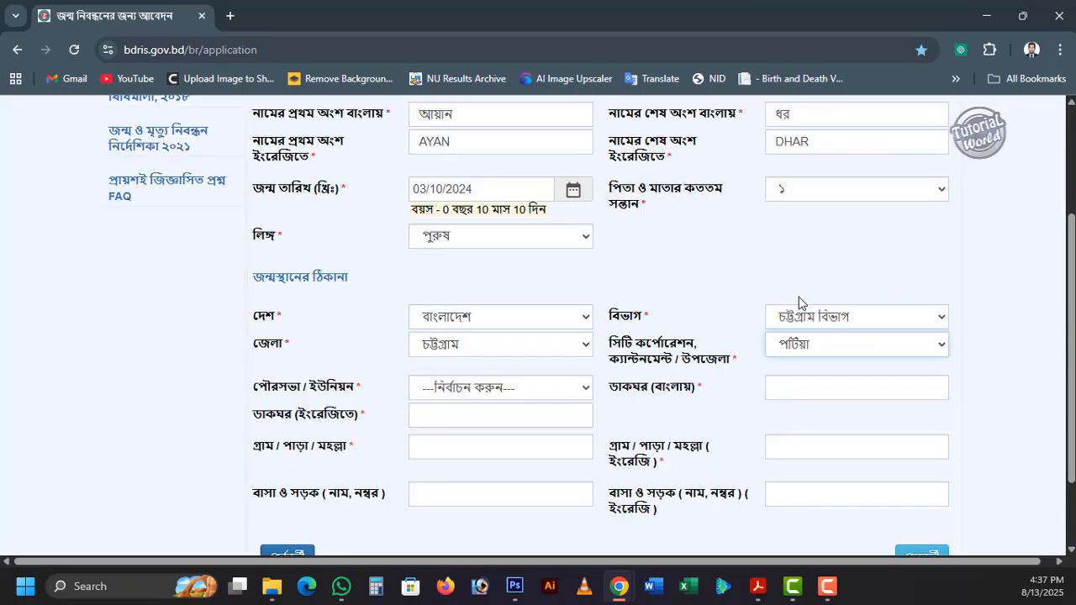
- Select the birthplace union and ward, and fill in the post office and village in Bangla and English
left_click(500, 388)
left_click(470, 282)
left_click(805, 387)
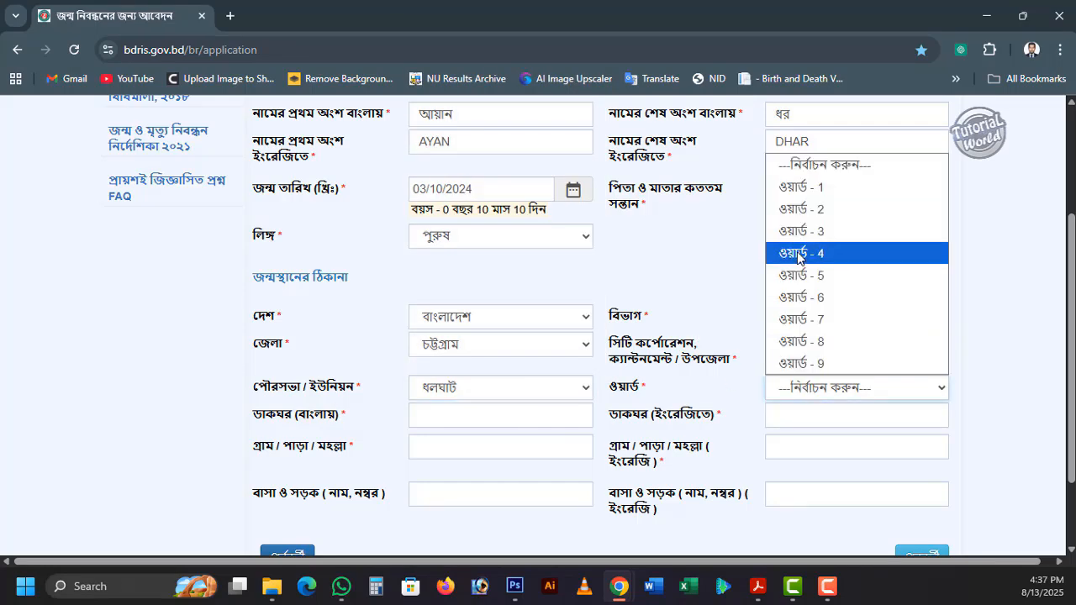
left_click(812, 188)
left_click(514, 415)
left_click(532, 237)
left_click(815, 415)
left_click(879, 236)
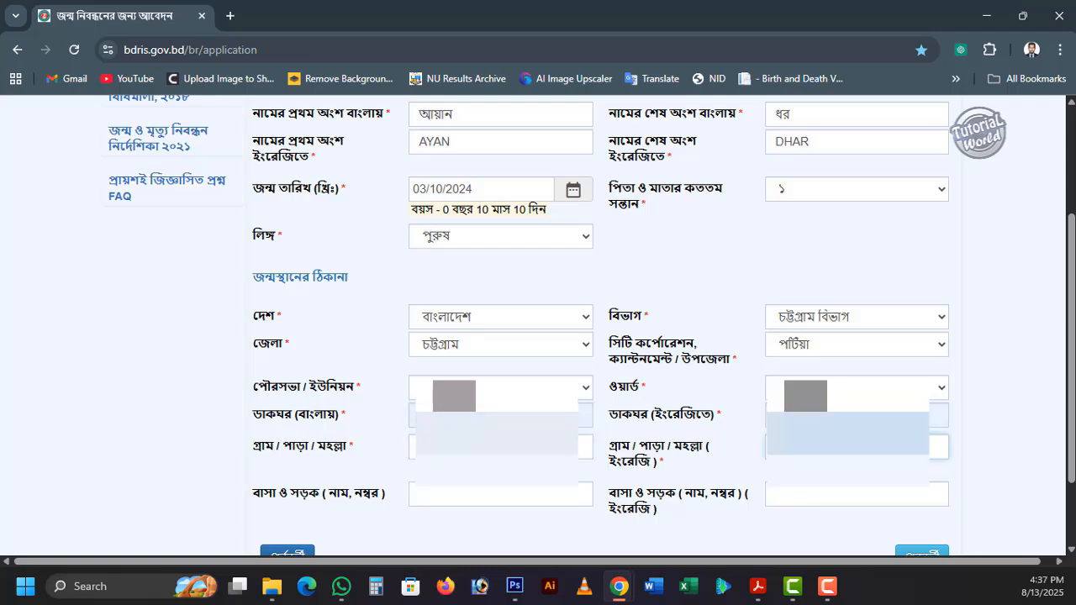
- Enter the birthplace house and road name in both Bangla and English
left_click(486, 498)
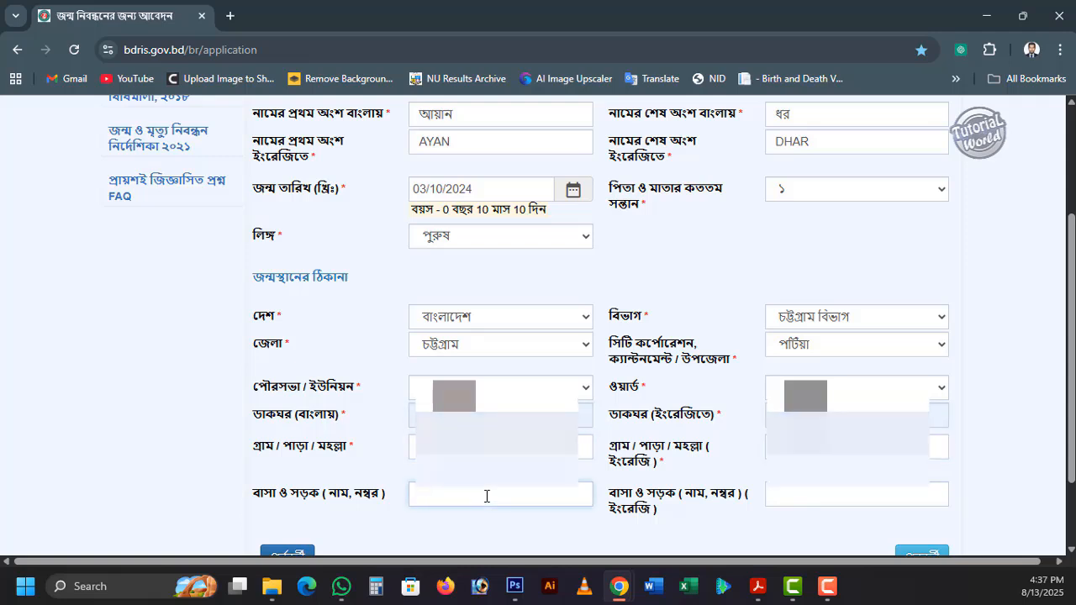
type("ে")
key("BackSpace")
key("Tab")
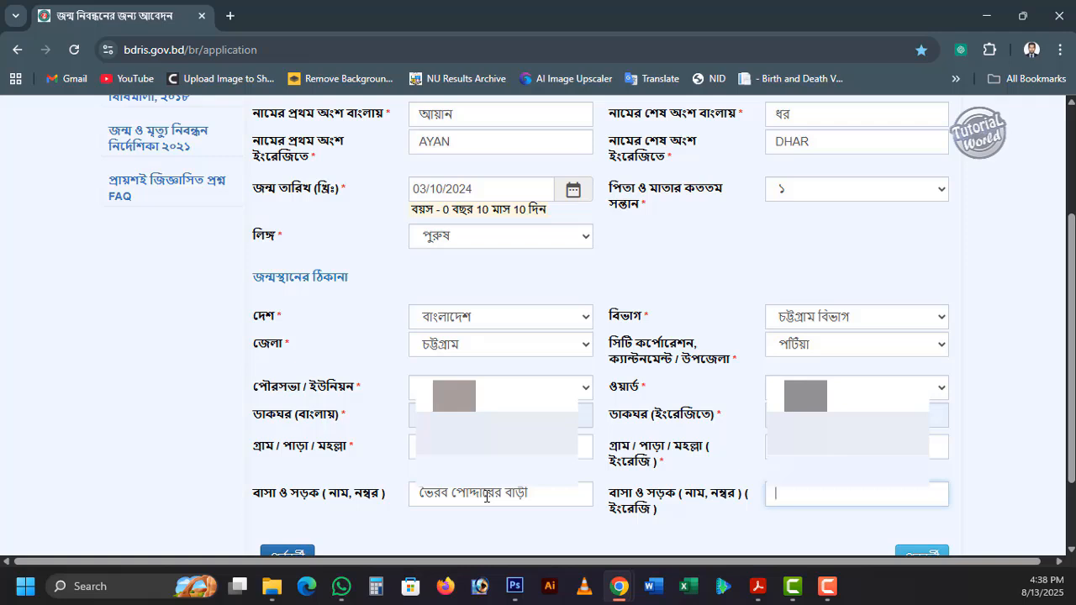
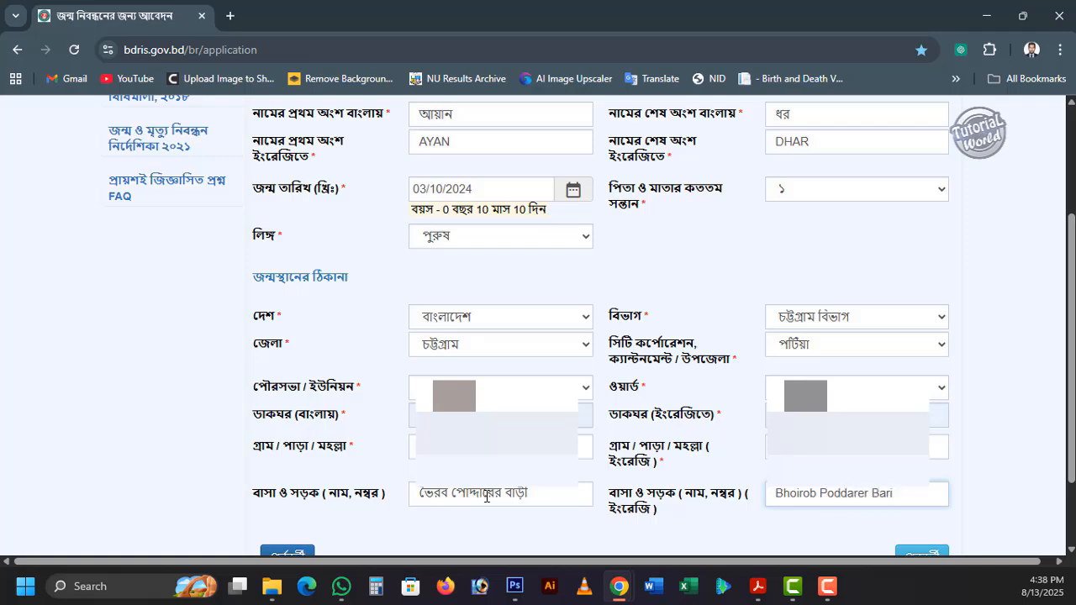
- Review the child's details and birthplace address, and continue to the parents' information page
scroll(636, 439, "down", 1)
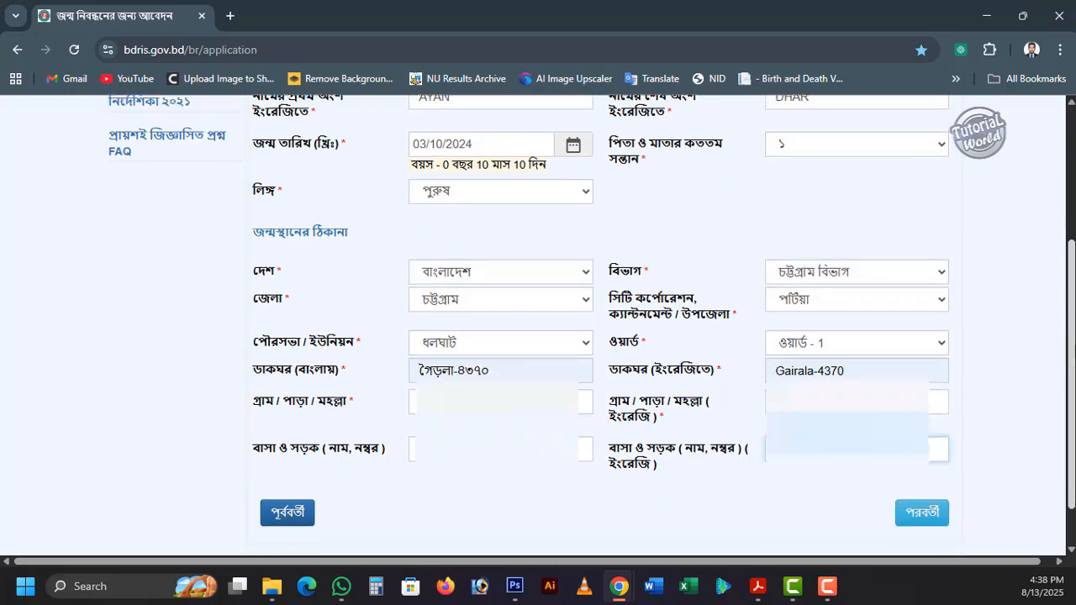
scroll(637, 440, "up", 2)
scroll(636, 440, "down", 1)
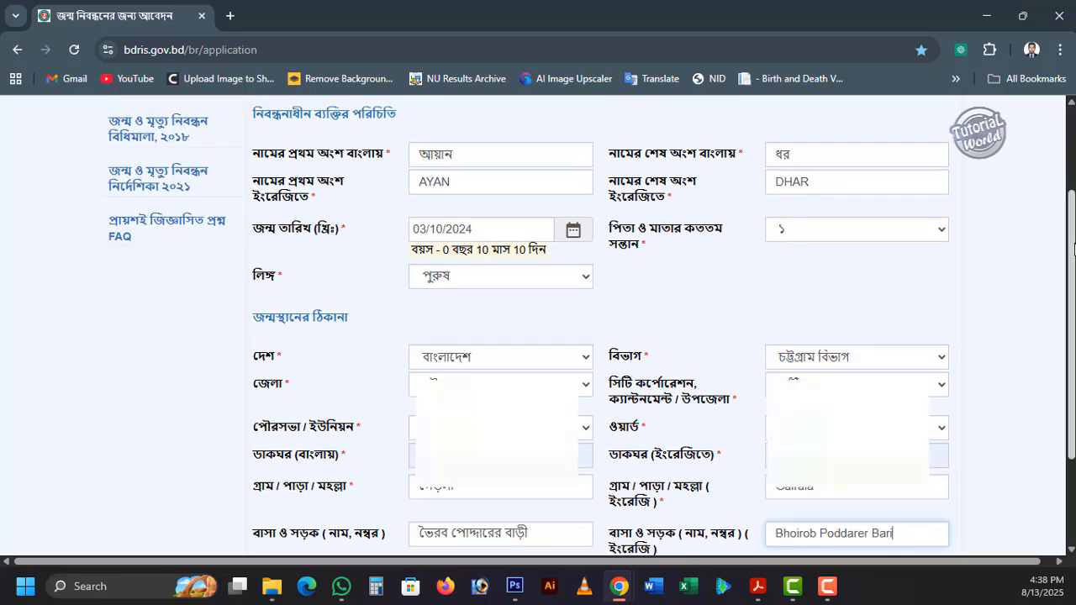
scroll(542, 488, "down", 1)
left_click(542, 474)
left_click(866, 473)
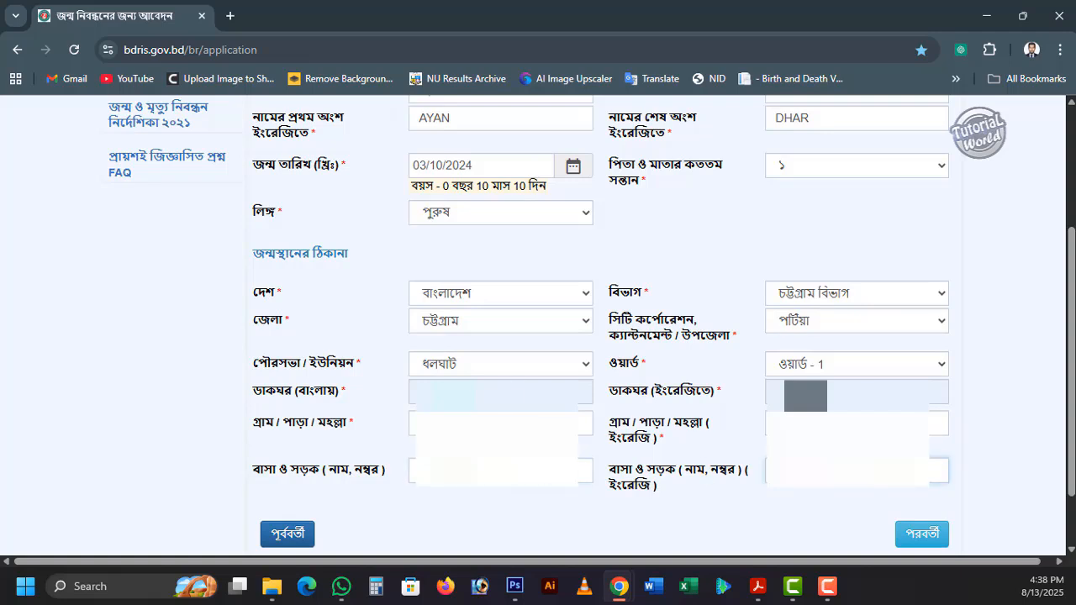
scroll(933, 467, "down", 1)
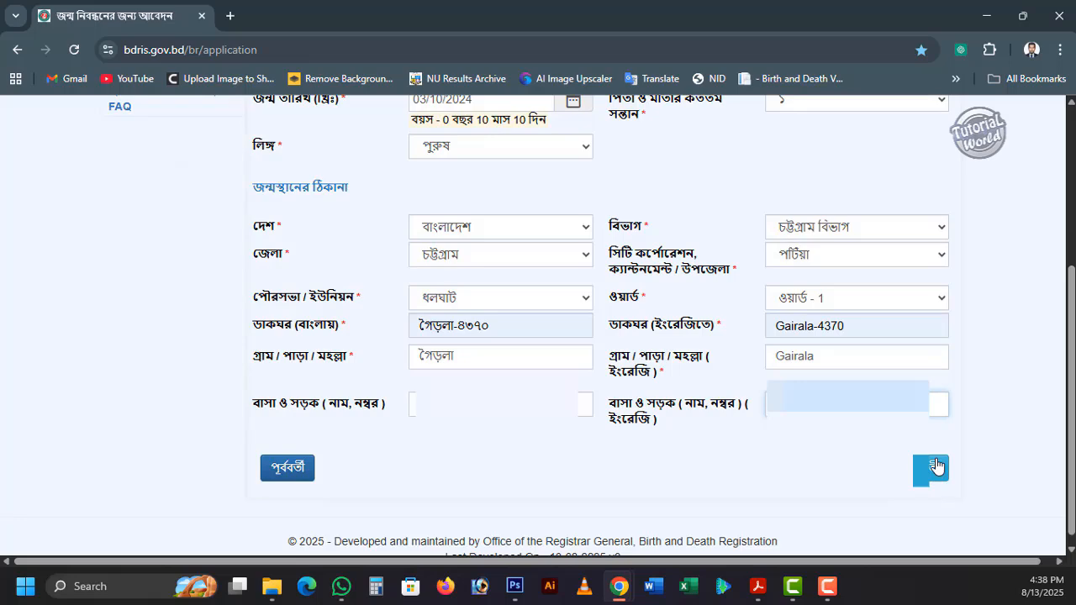
left_click(935, 467)
scroll(656, 329, "up", 4)
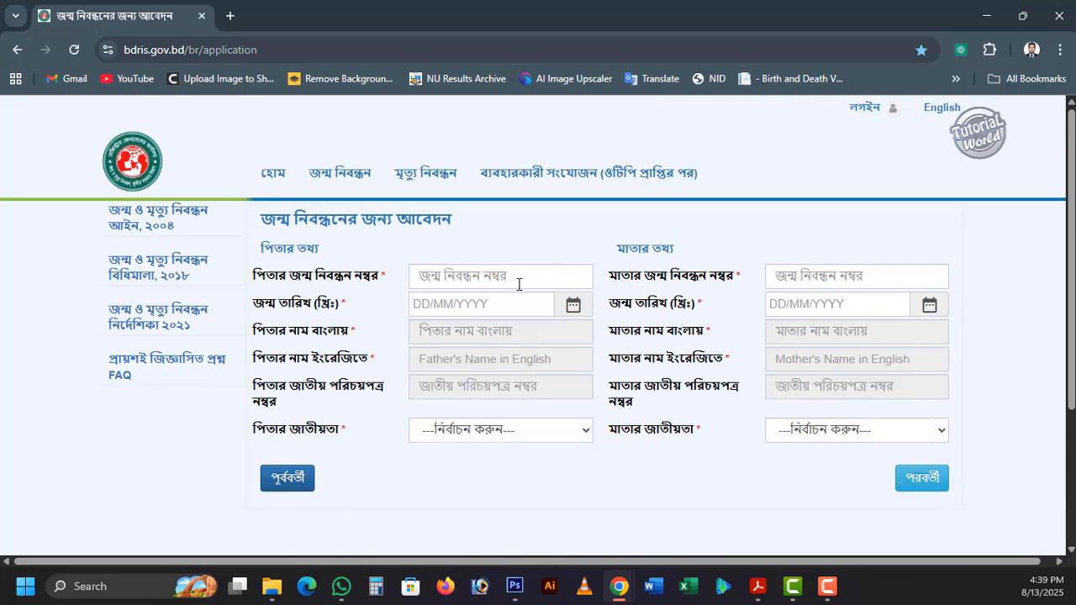
- Enter the father's birth registration number and date of birth in the father's information section
left_click(469, 280)
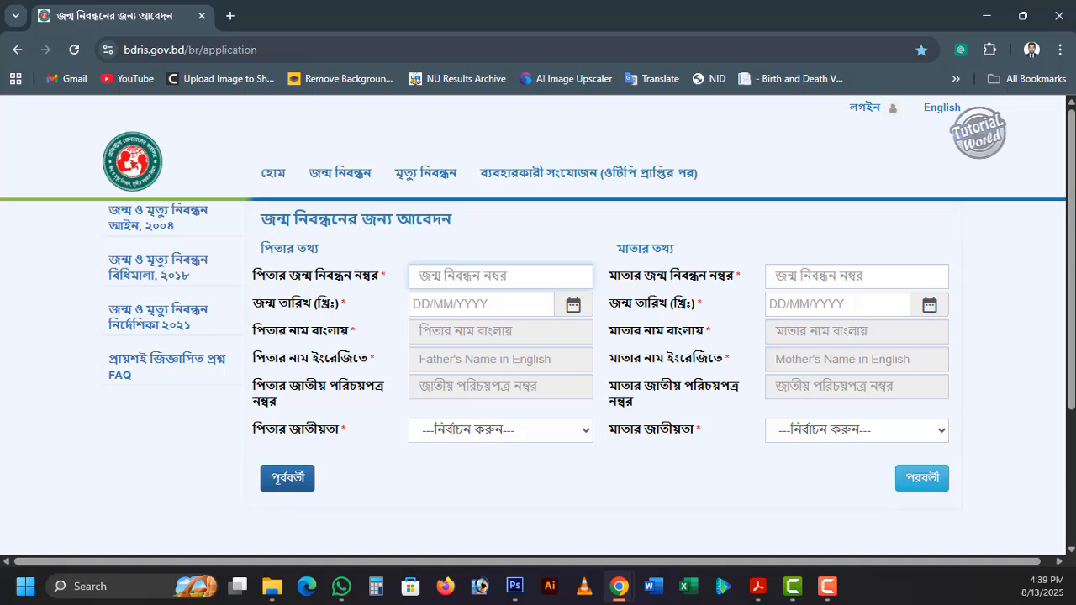
key("alt+Tab")
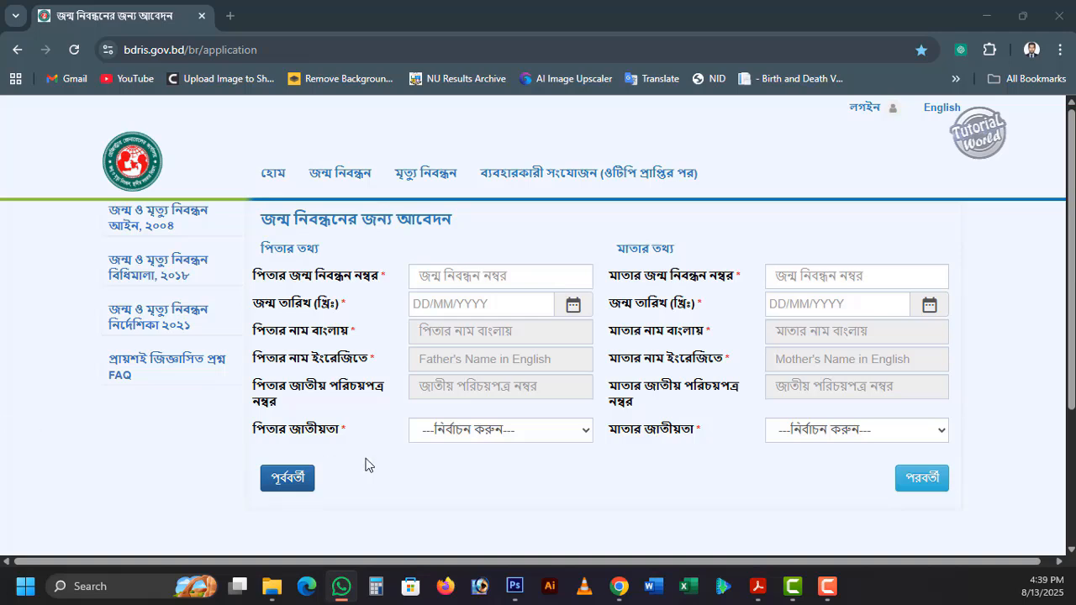
left_click(451, 275)
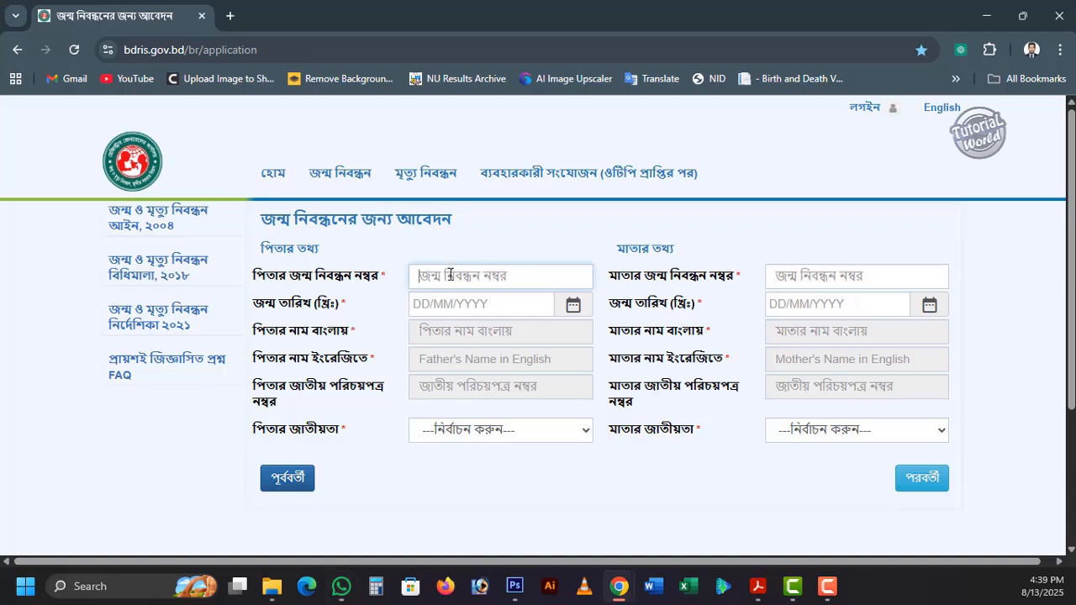
type("2")
key("BackSpace")
left_click(484, 304)
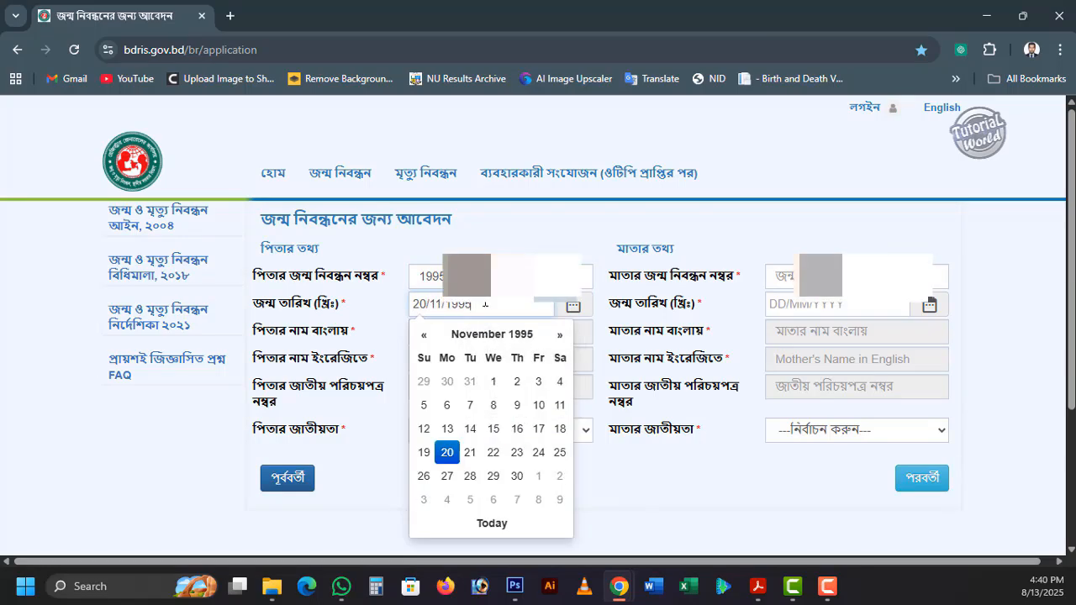
- Enter the mother's birth registration number and date of birth, and continue to the address page
left_click(791, 274)
type("200[masked]")
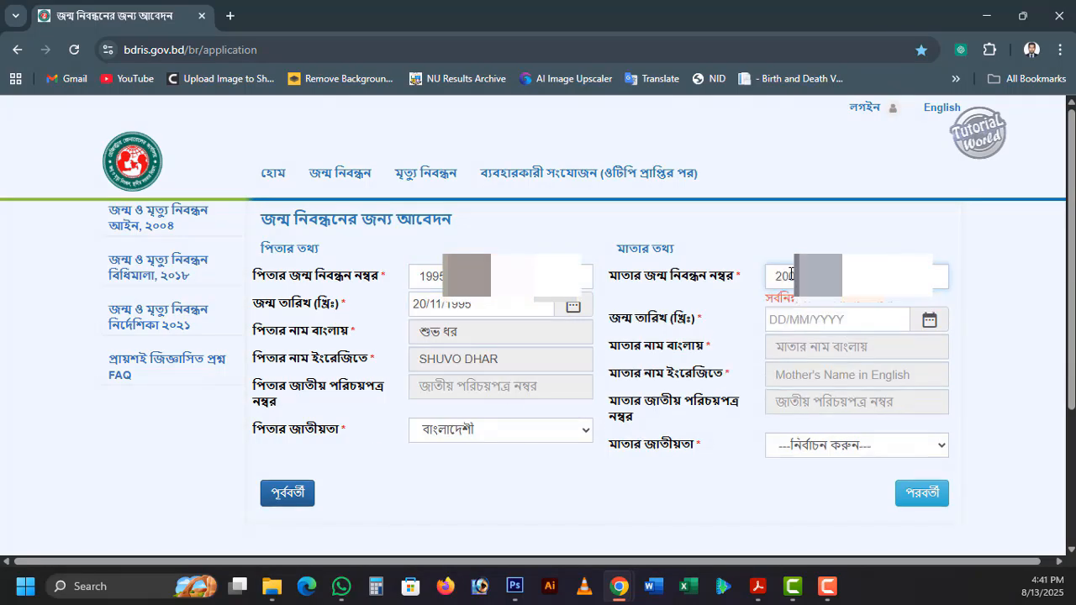
left_click(791, 300)
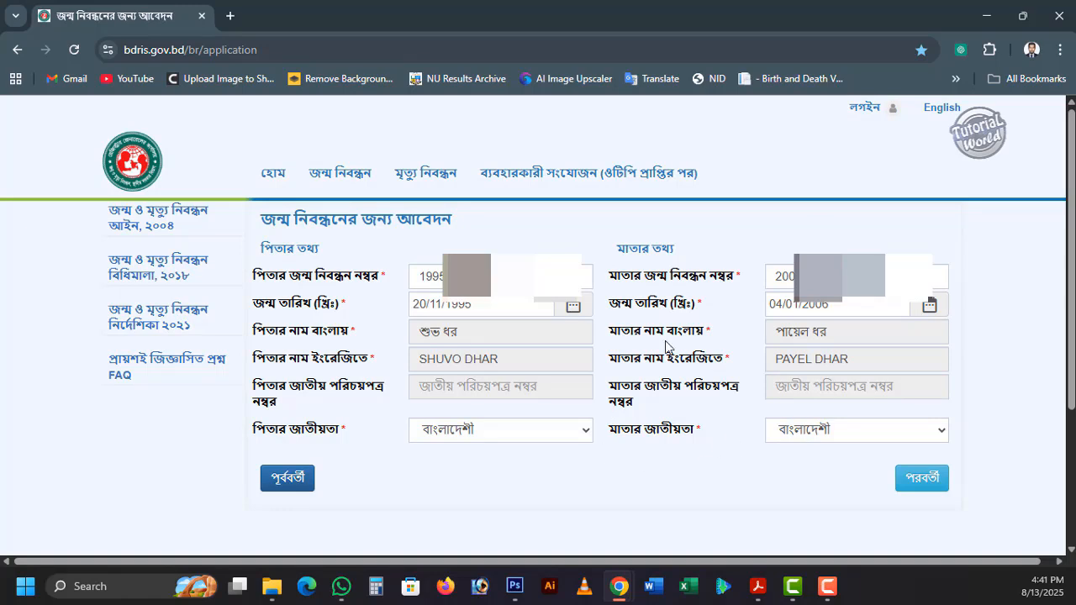
left_click(926, 478)
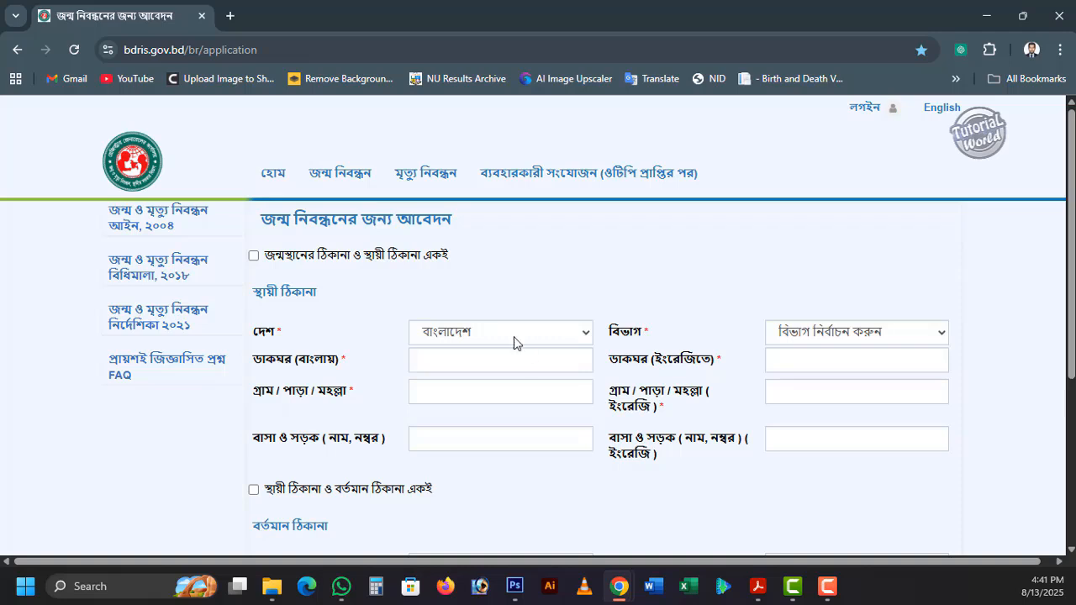
- Mark the permanent address as same as the birthplace and the present address as same as the permanent one, and continue
left_click(254, 256)
scroll(538, 336, "down", 1)
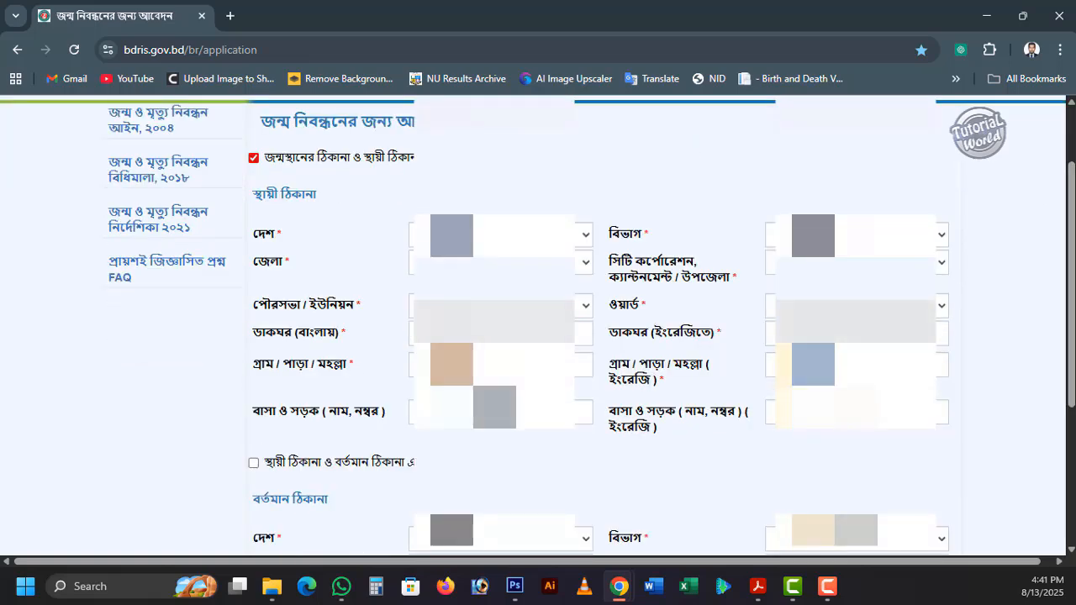
scroll(268, 271, "down", 2)
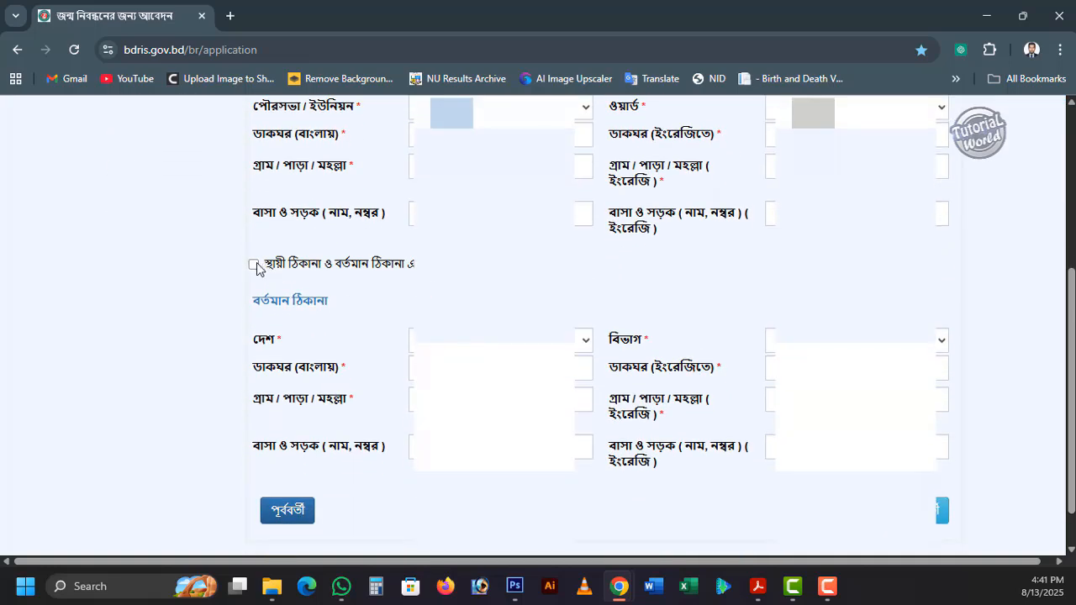
left_click(253, 264)
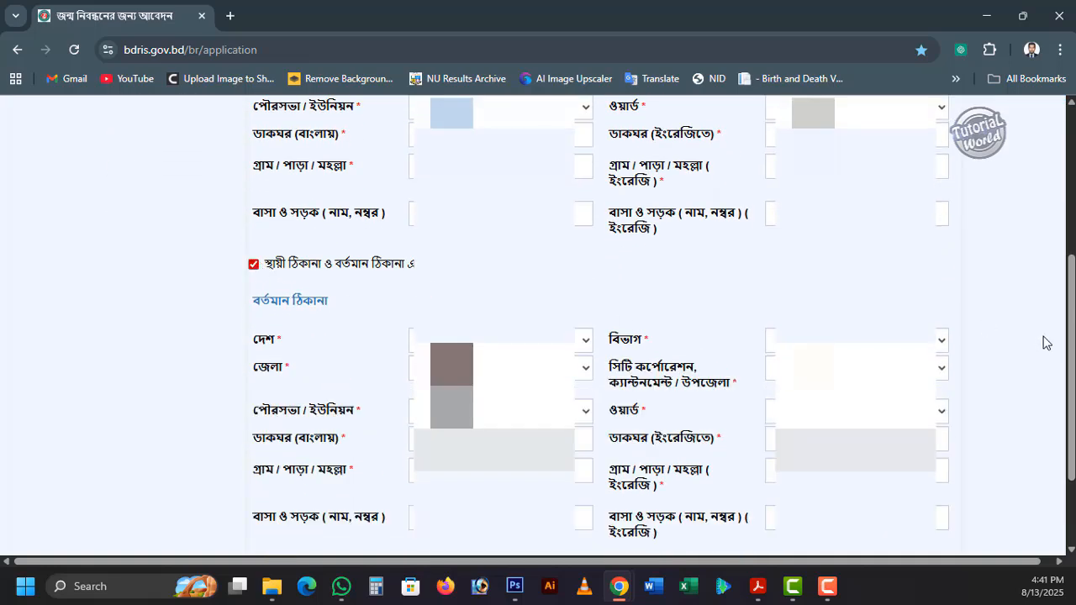
left_click_drag(1072, 319, 1071, 341)
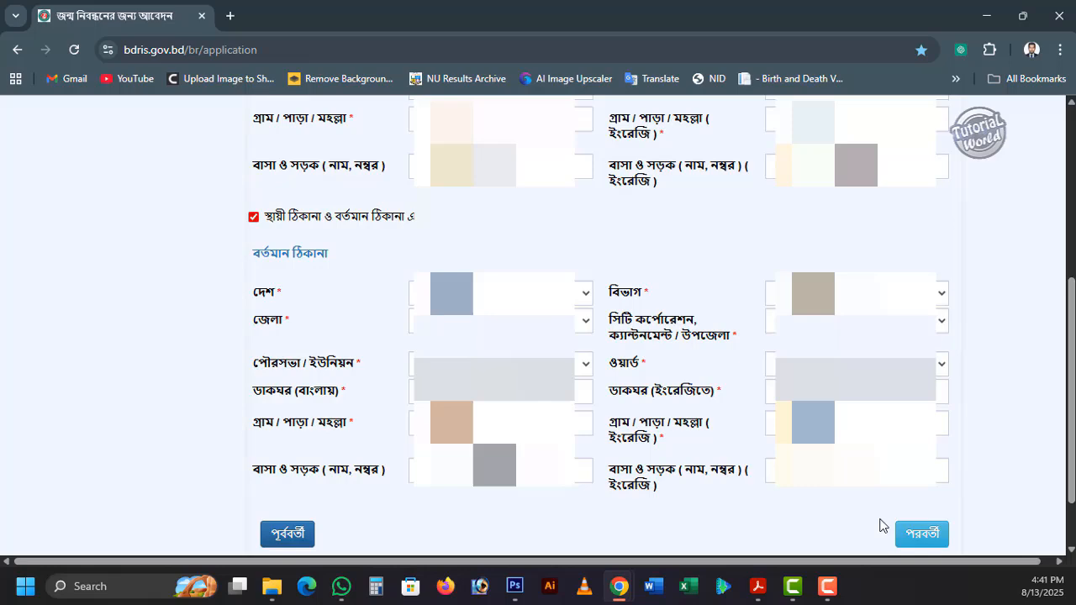
left_click(933, 533)
- Set the applicant's relationship to the child as পিতা (father) and accept the declaration that the information is correct
scroll(1042, 292, "up", 2)
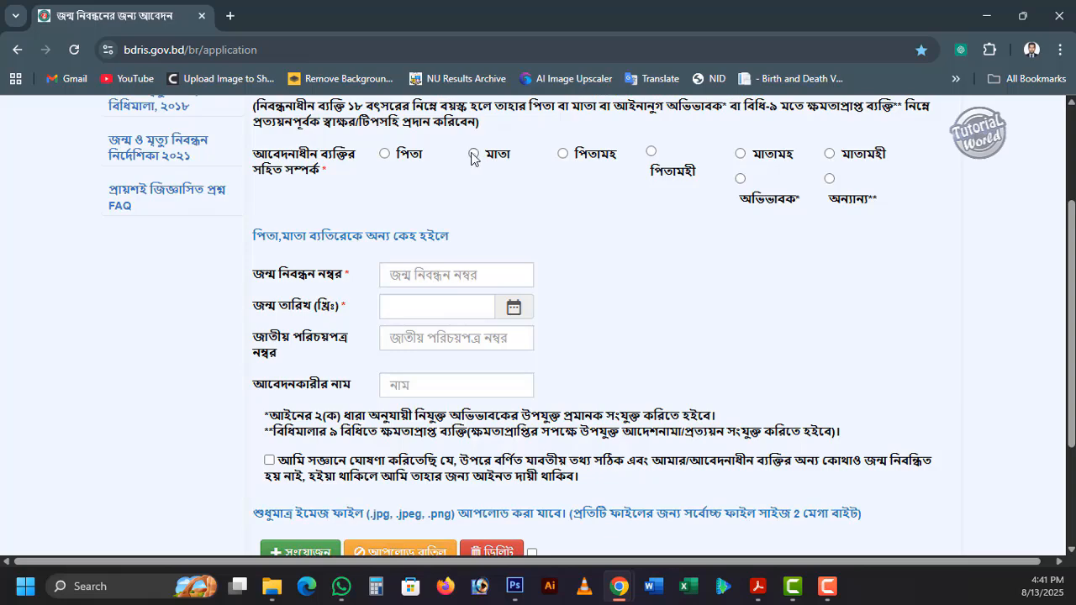
left_click(473, 155)
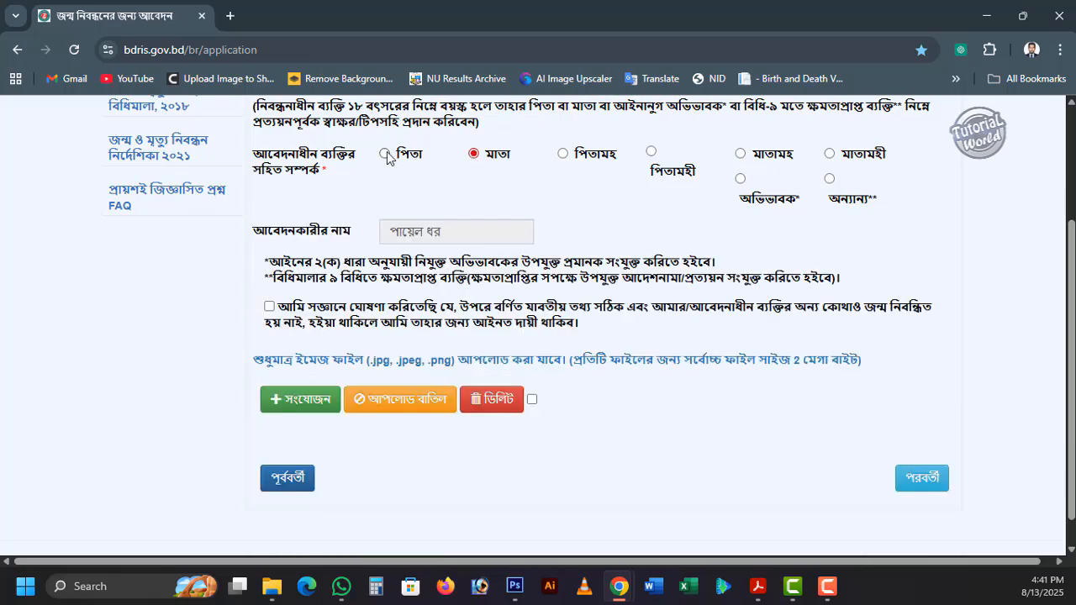
left_click(385, 154)
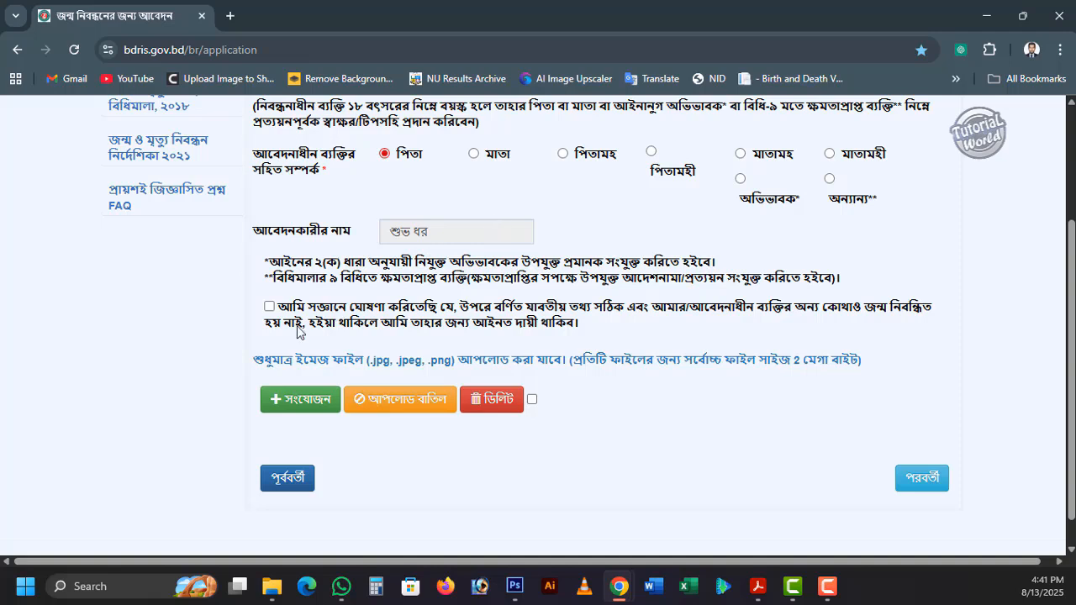
left_click(269, 307)
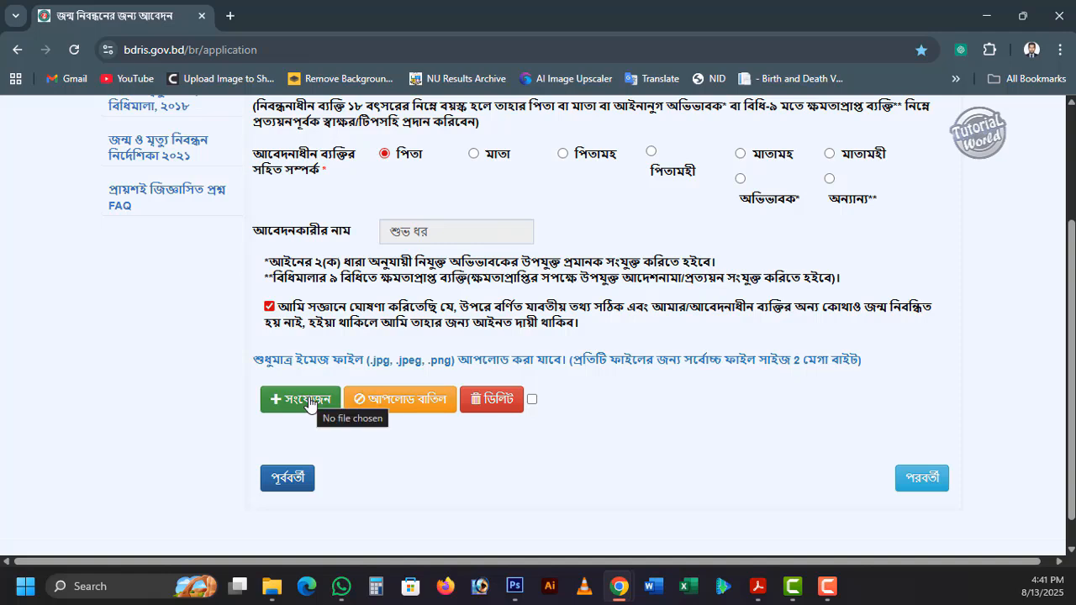
- Add the Mother and Self images from the Didi folder as supporting documents
left_click(310, 402)
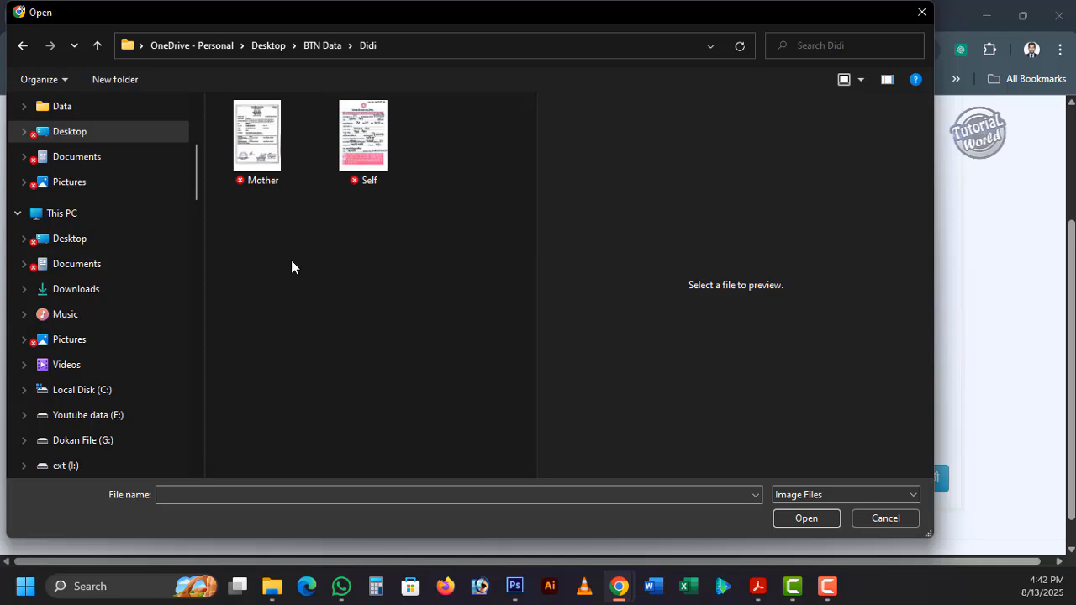
left_click_drag(230, 237, 382, 99)
left_click(797, 523)
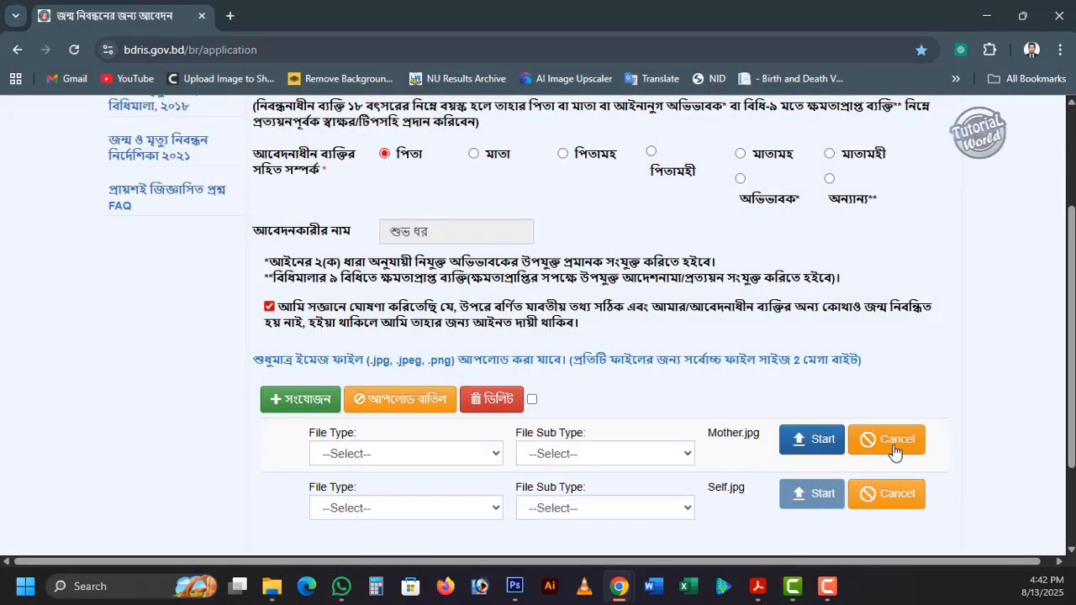
- Set the file type of Mother.jpg to the parents' permanent address proof and Self.jpg to the medical institution birth document
left_click_drag(1064, 341, 1073, 414)
left_click(455, 332)
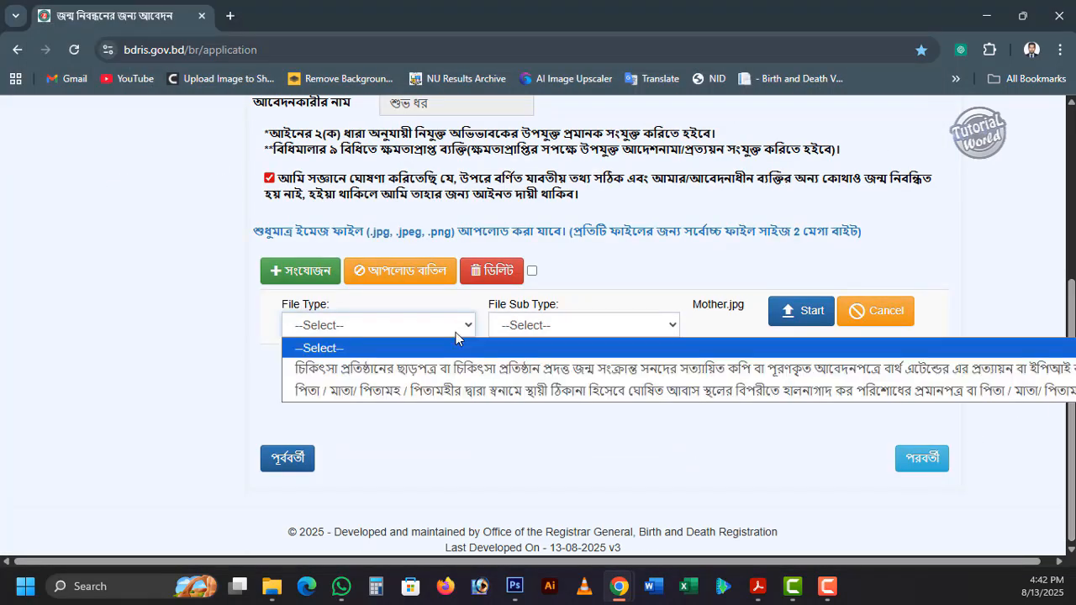
left_click(378, 390)
left_click(404, 380)
left_click(356, 423)
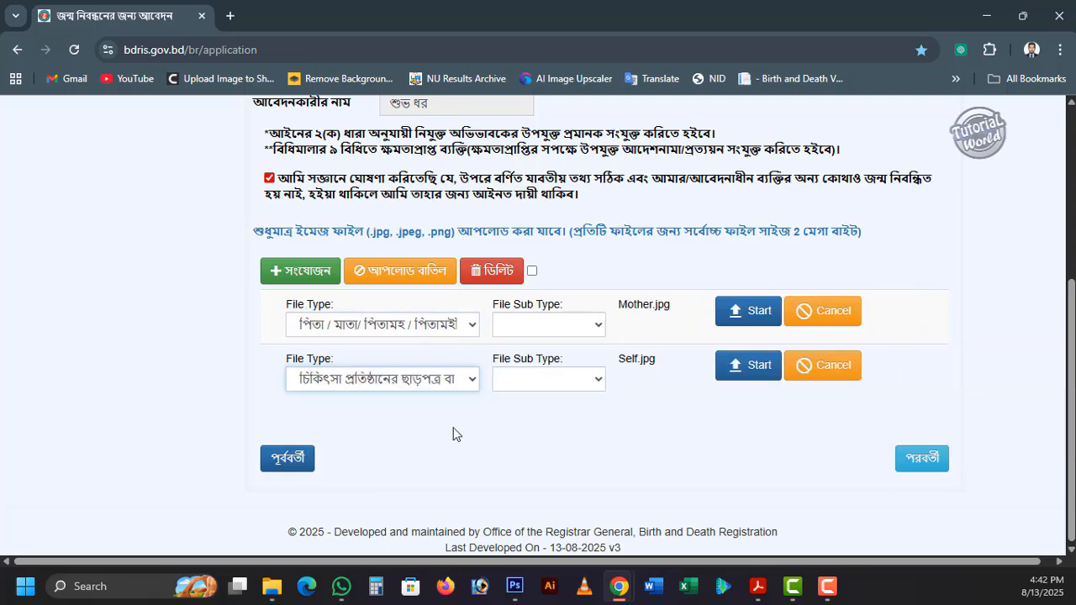
- Upload both Mother.jpg and Self.jpg, and continue to the application review page
left_click(731, 316)
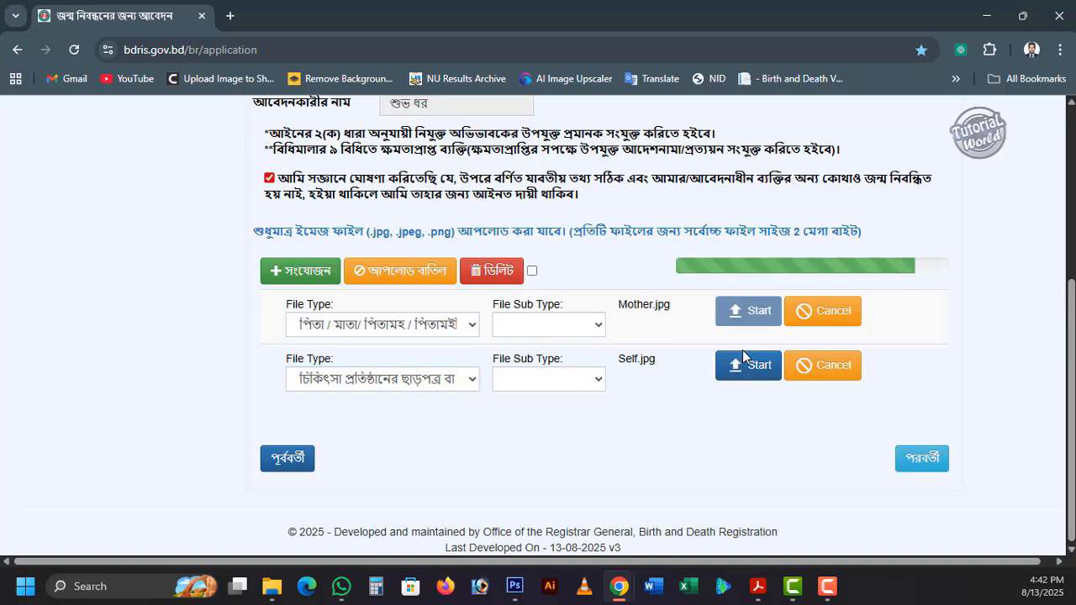
left_click(803, 474)
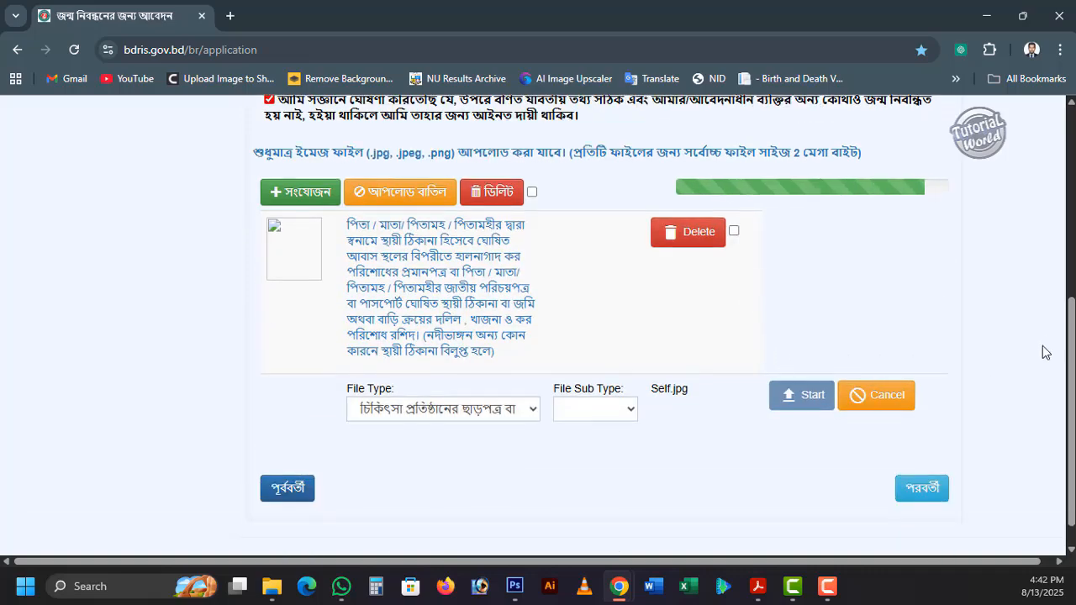
scroll(1073, 338, "up", 5)
scroll(1073, 338, "down", 5)
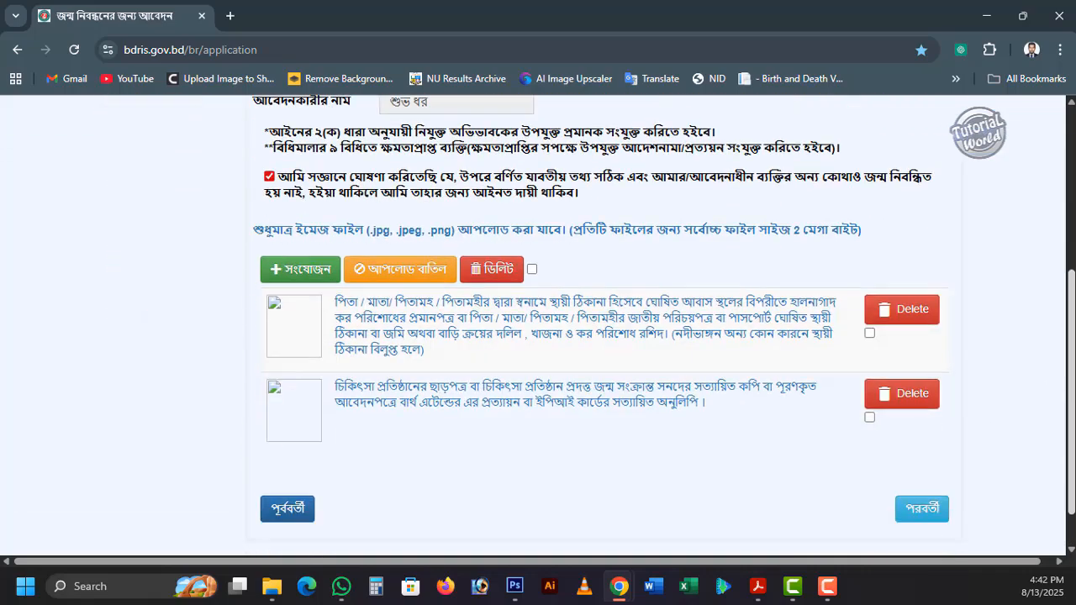
left_click(922, 458)
- Review the child's details, the three addresses, and the parents' and applicant's information before submission
scroll(839, 296, "up", 3)
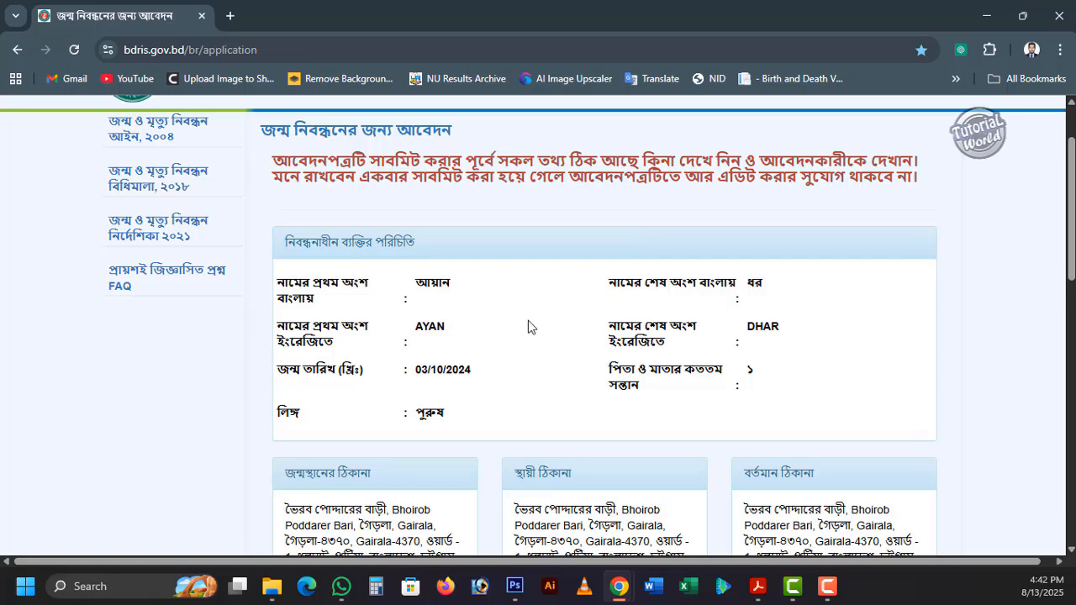
scroll(538, 327, "down", 1)
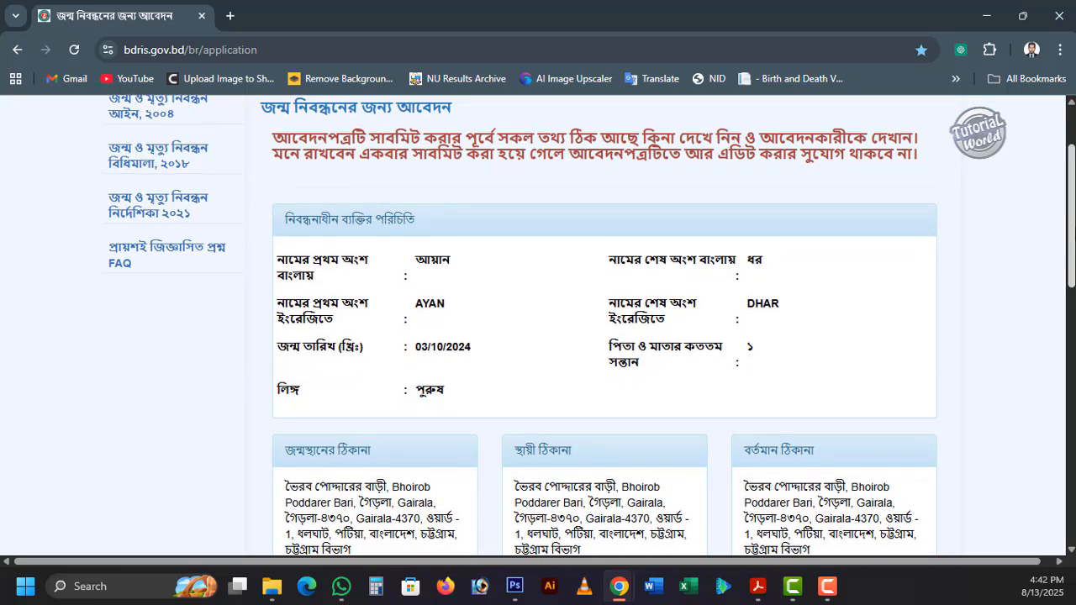
left_click_drag(1071, 216, 1071, 217)
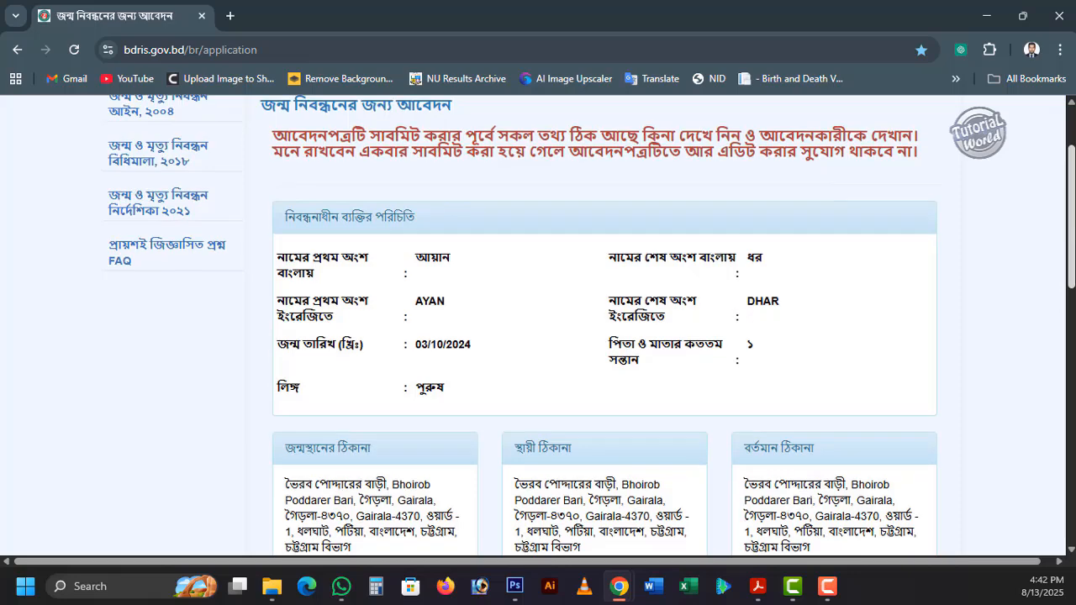
scroll(538, 326, "down", 3)
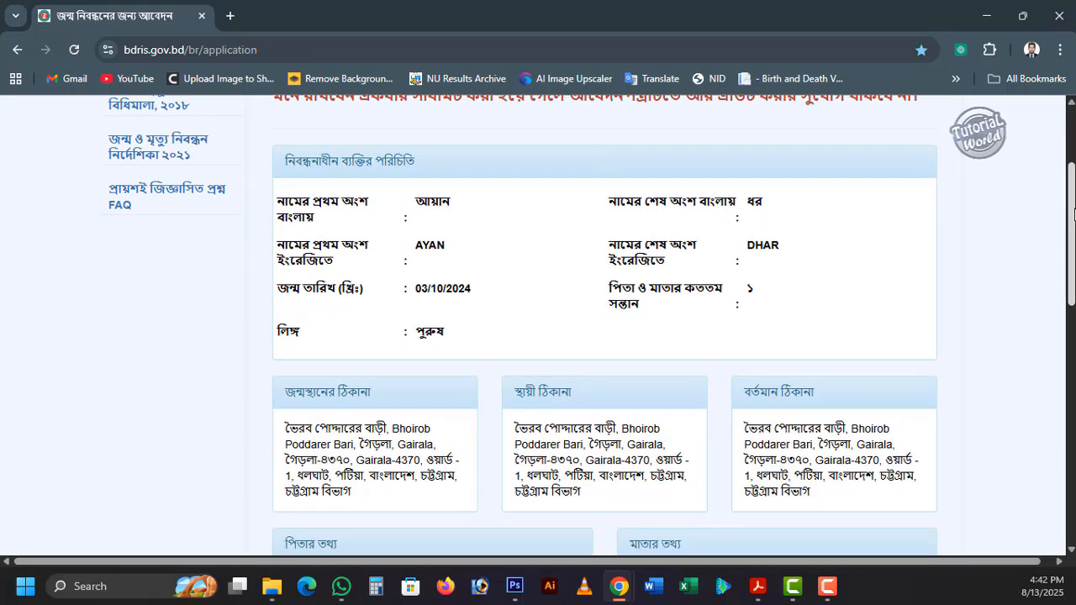
scroll(418, 336, "down", 1)
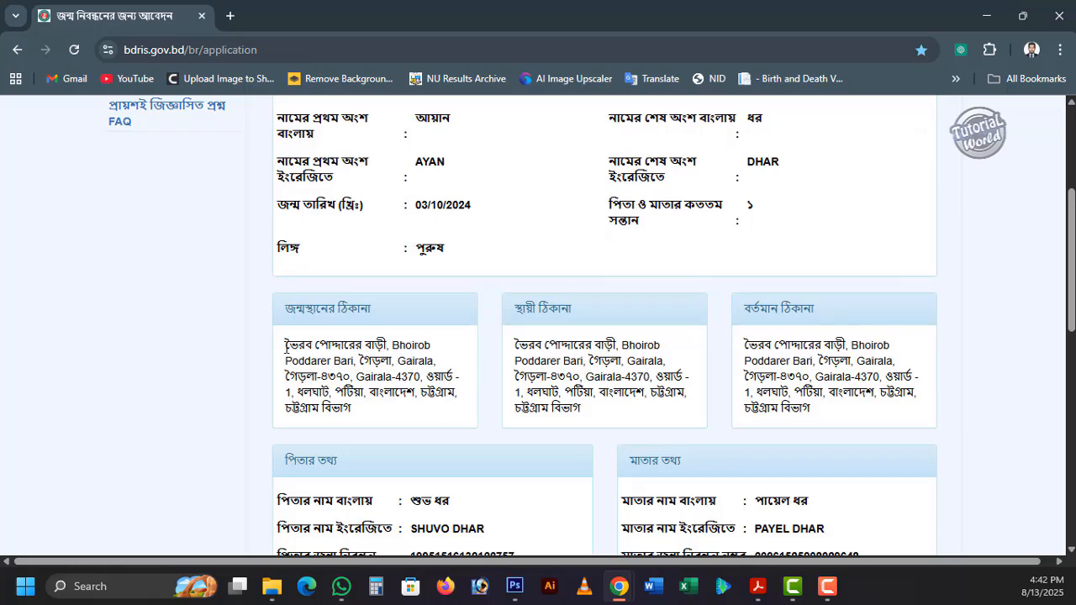
left_click_drag(284, 341, 384, 357)
left_click_drag(361, 393, 475, 417)
left_click(464, 402)
scroll(992, 372, "down", 4)
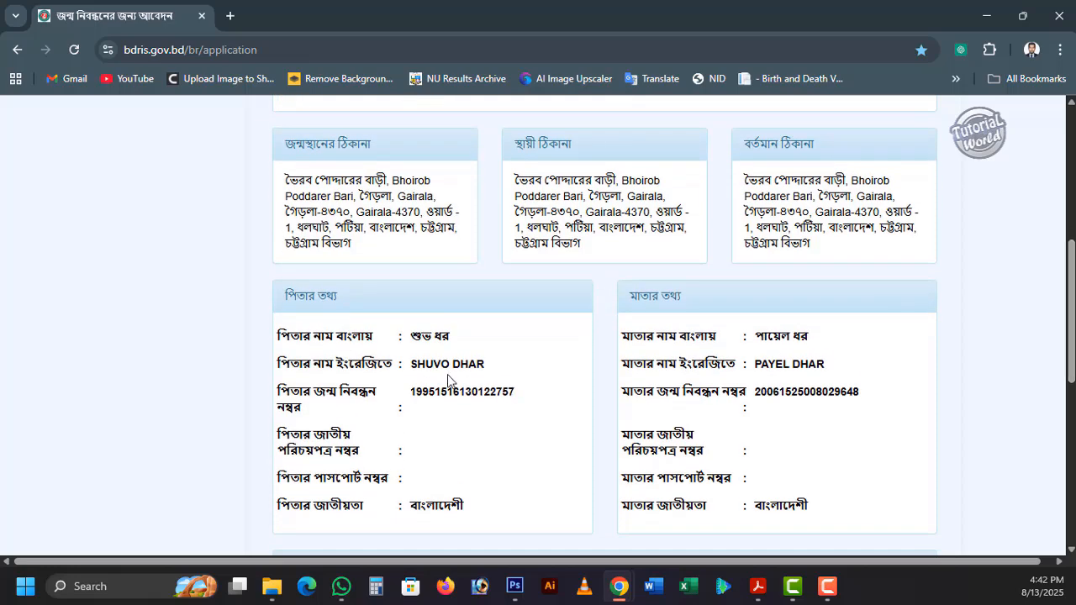
scroll(1071, 361, "down", 3)
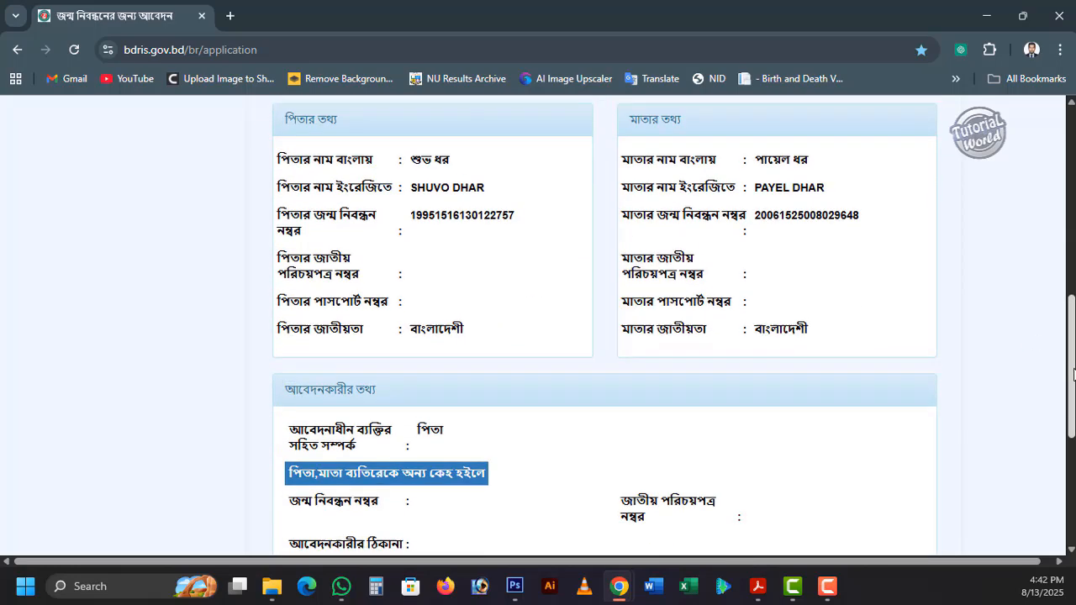
left_click_drag(1074, 390, 1074, 450)
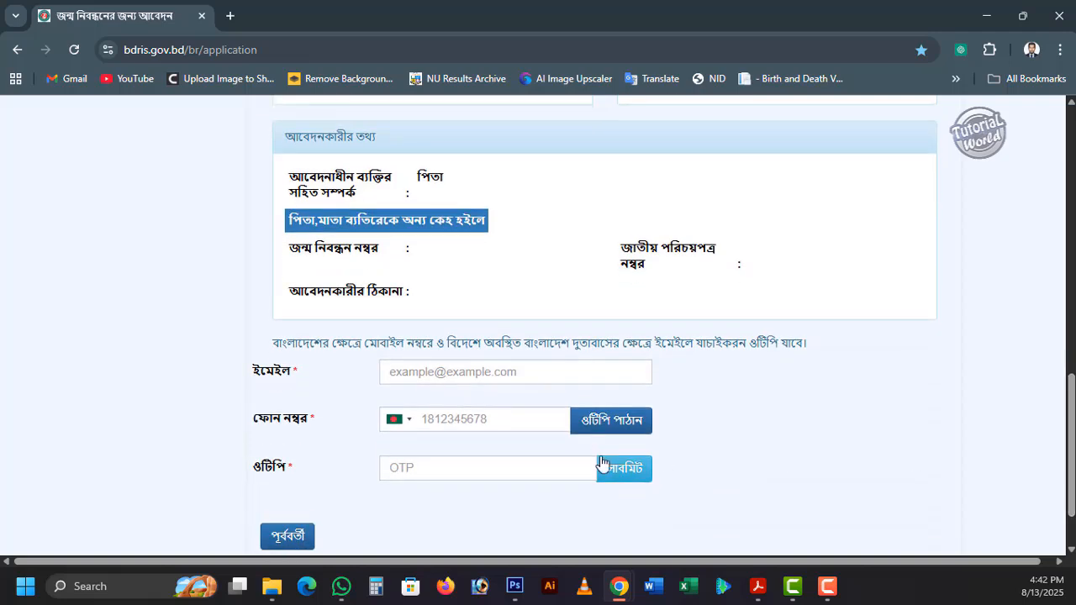
- Fill in the applicant's phone number and e-mail address below the application summary
left_click(528, 414)
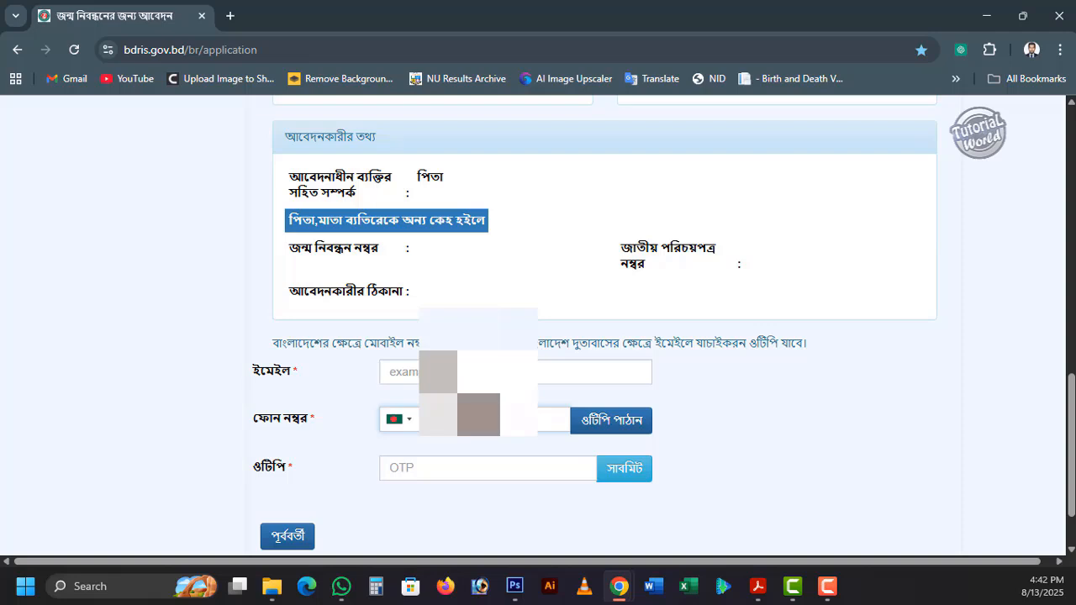
left_click(488, 373)
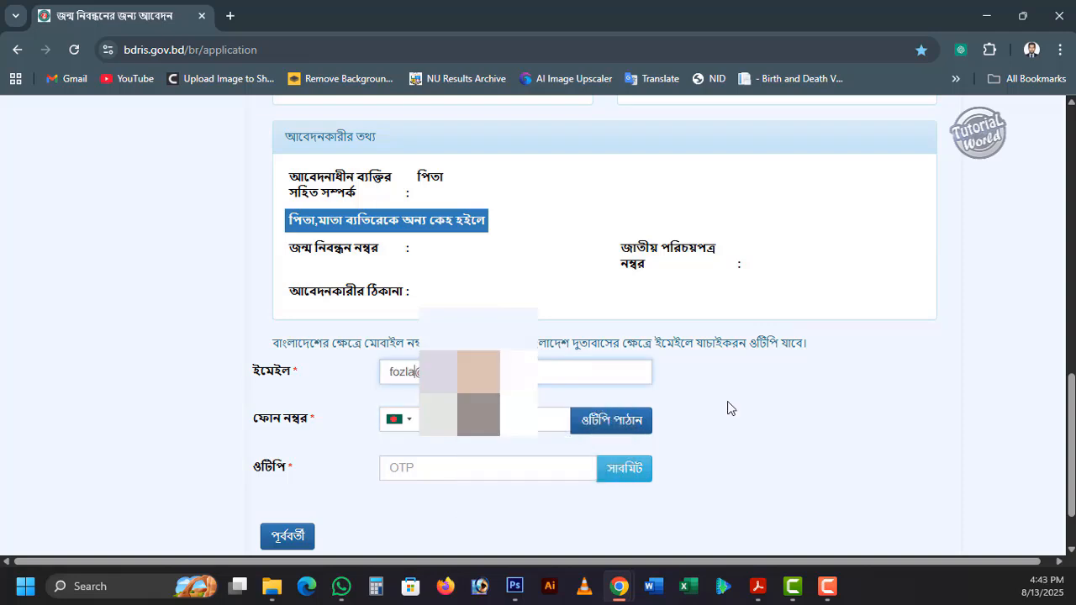
type("3")
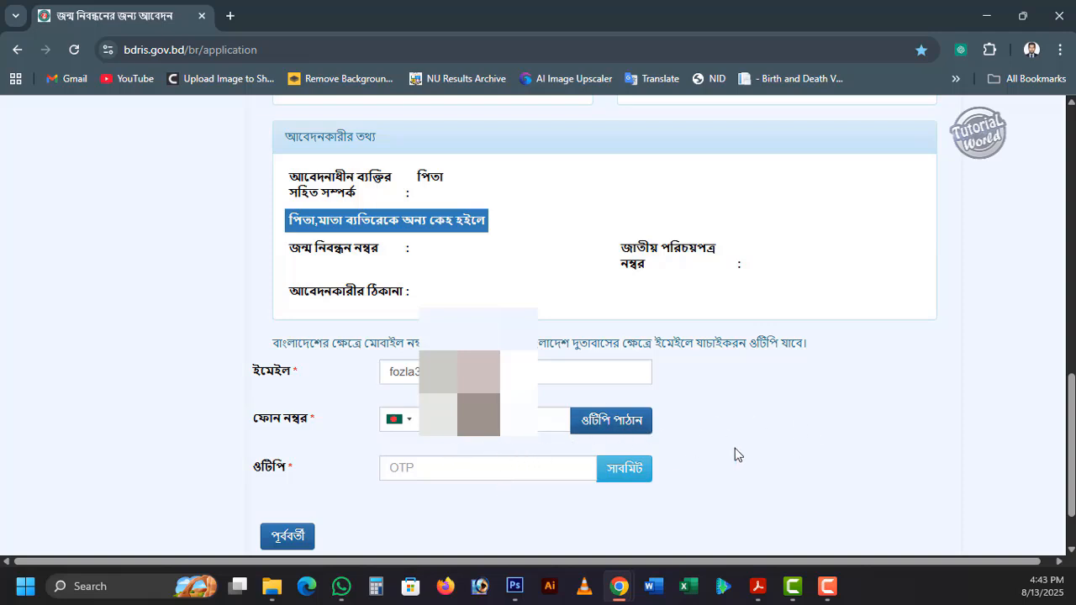
- Request an OTP for the phone number, and submit the application with the received verification code
scroll(1014, 428, "down", 1)
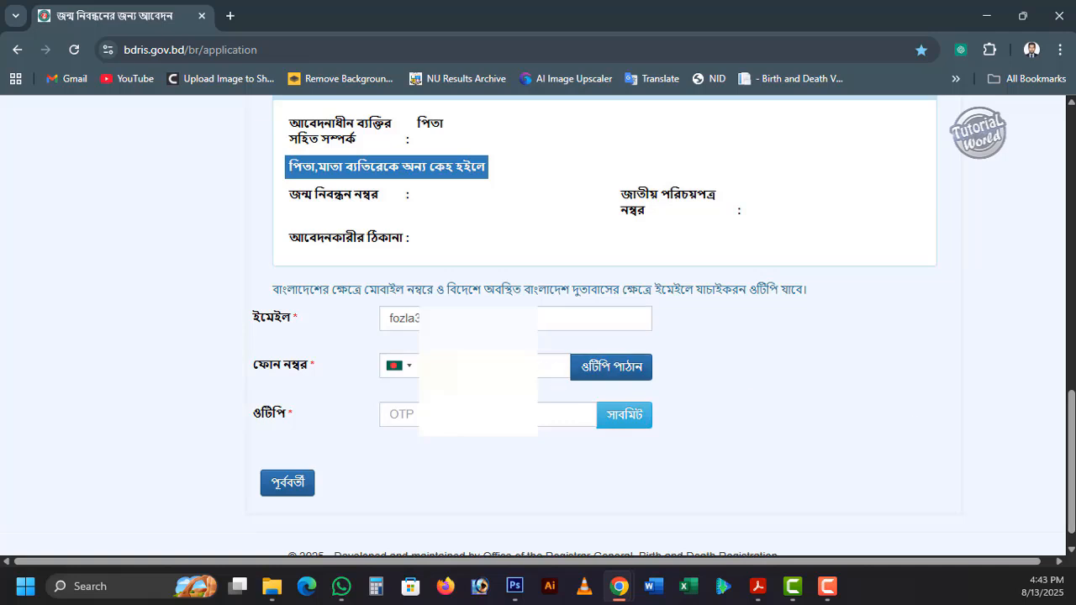
left_click(608, 372)
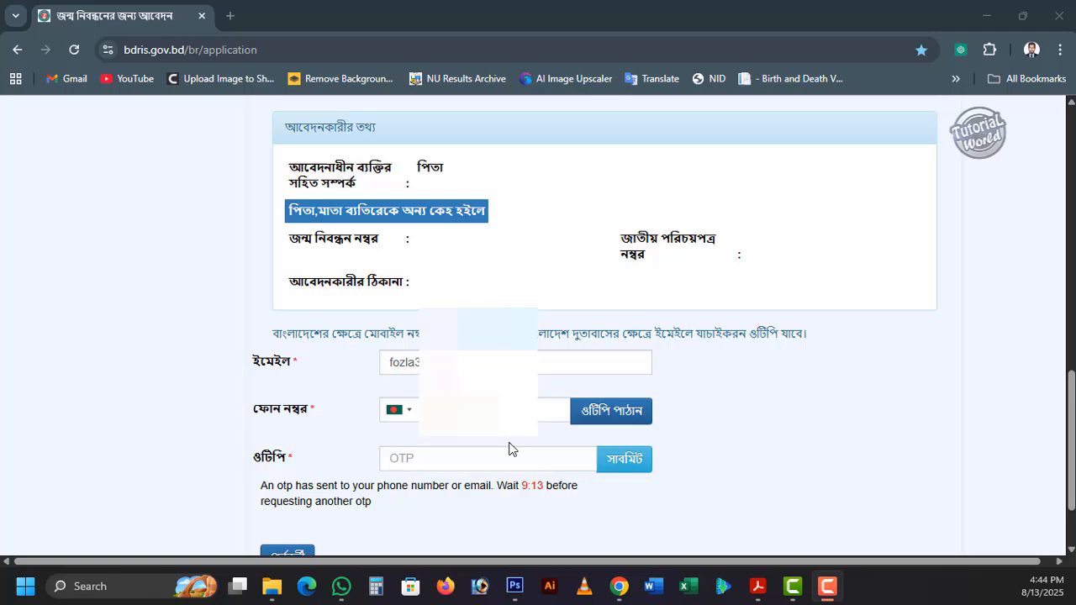
left_click(506, 461)
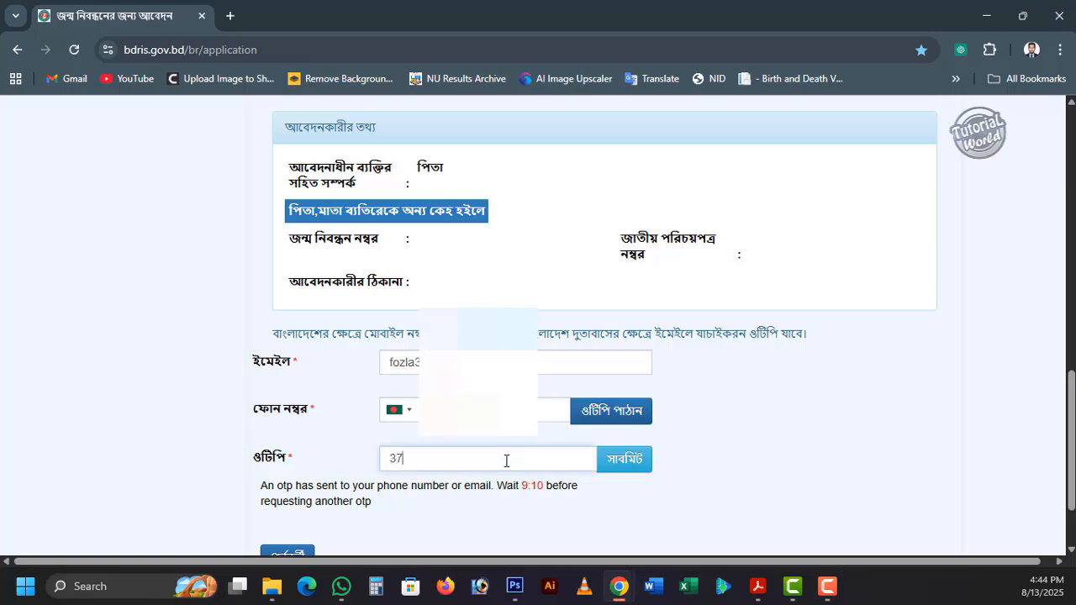
left_click(639, 459)
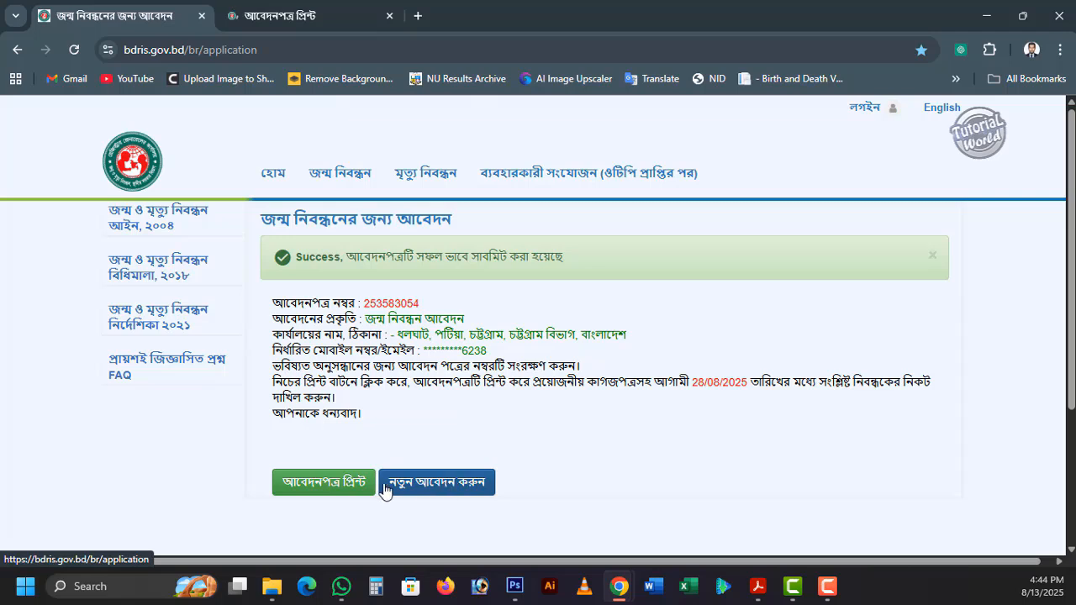
- Open the print version of the submitted application and set the print destination to Save as PDF
left_click(332, 492)
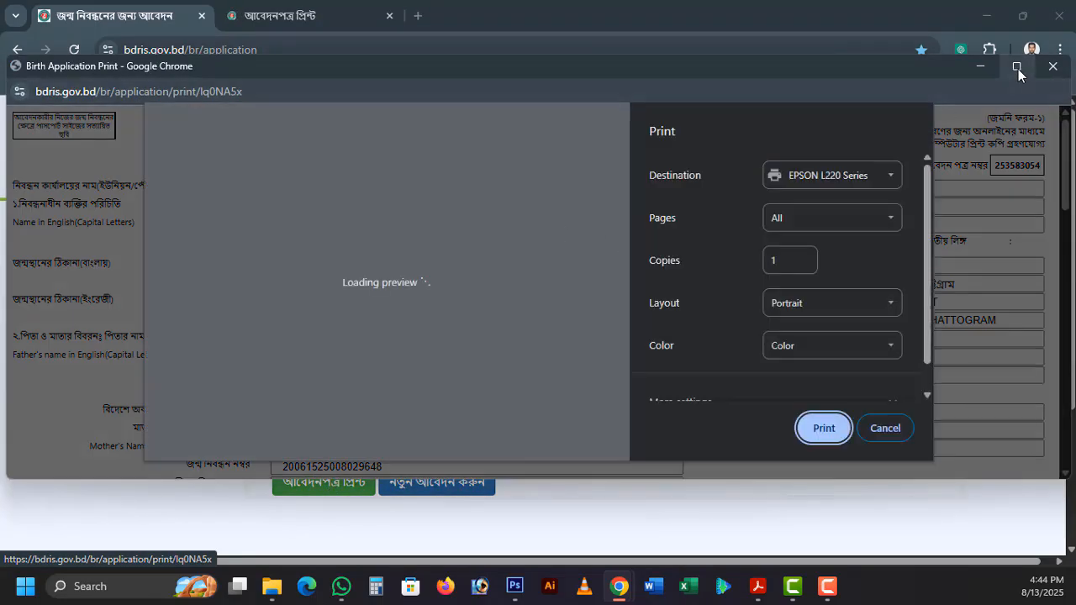
left_click(1017, 67)
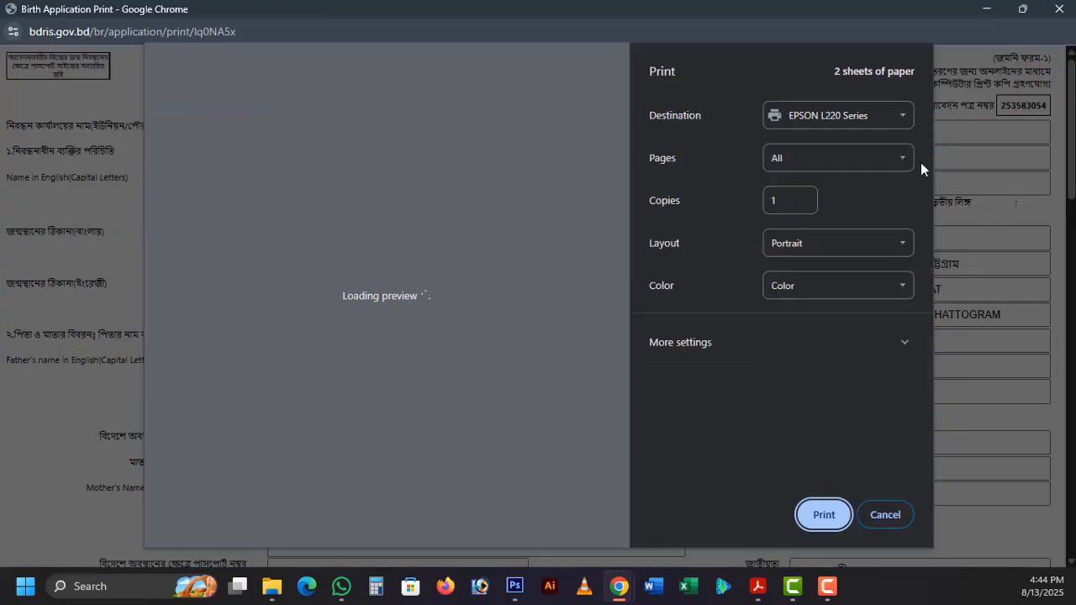
scroll(618, 260, "down", 6)
left_click(839, 115)
left_click(829, 176)
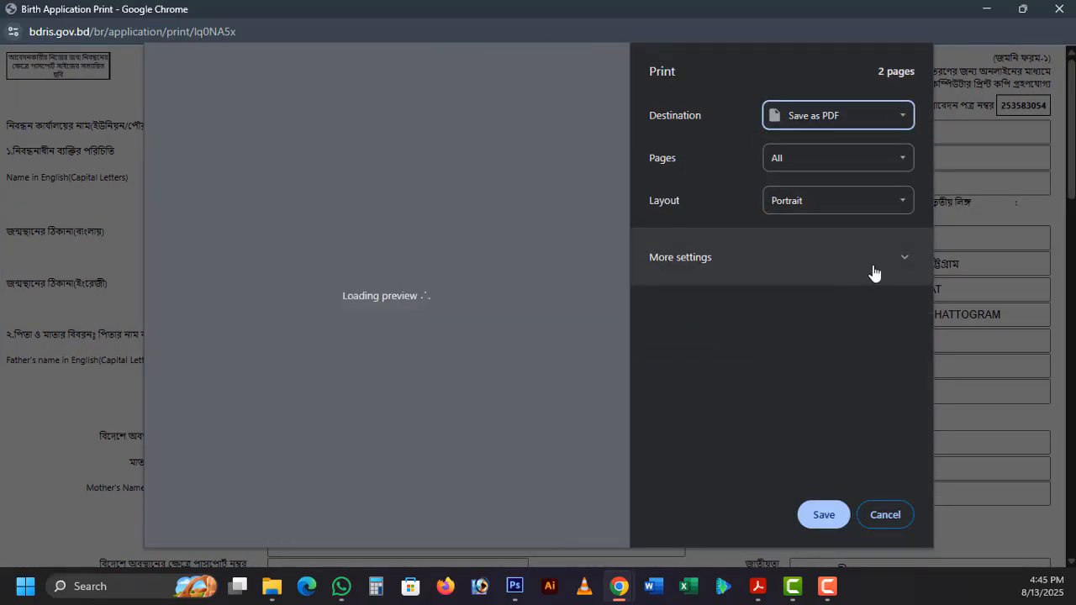
- Set the paper size to A4 in the additional print settings
left_click(880, 267)
scroll(830, 402, "down", 1)
left_click(835, 456)
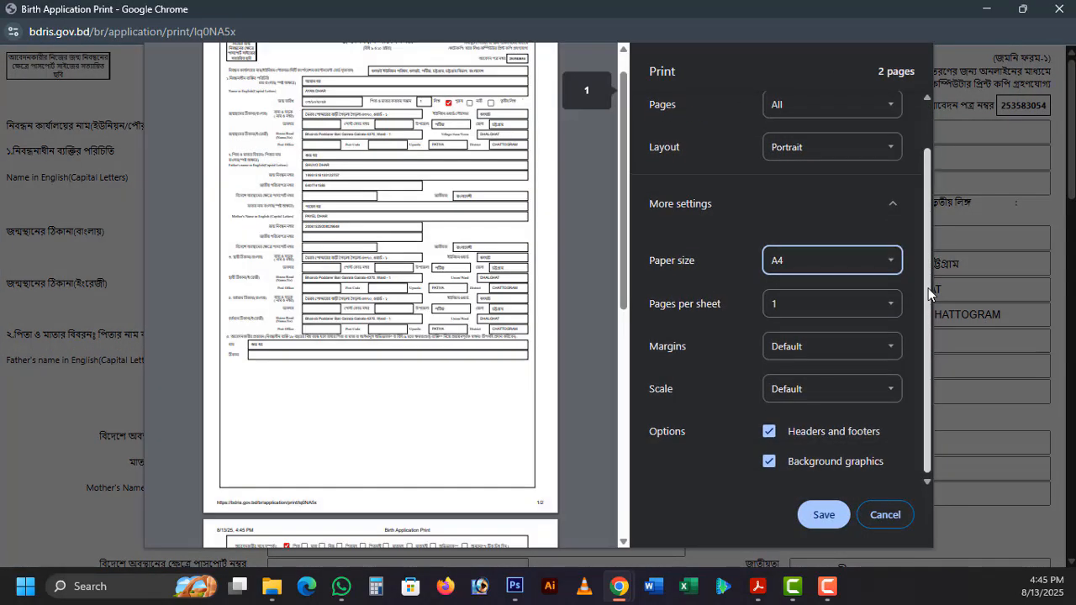
- Save the PDF in the Didi folder with the application number before "Birth Application Print" in its name, and view the saved form
left_click(826, 514)
left_click(218, 437)
key("Home")
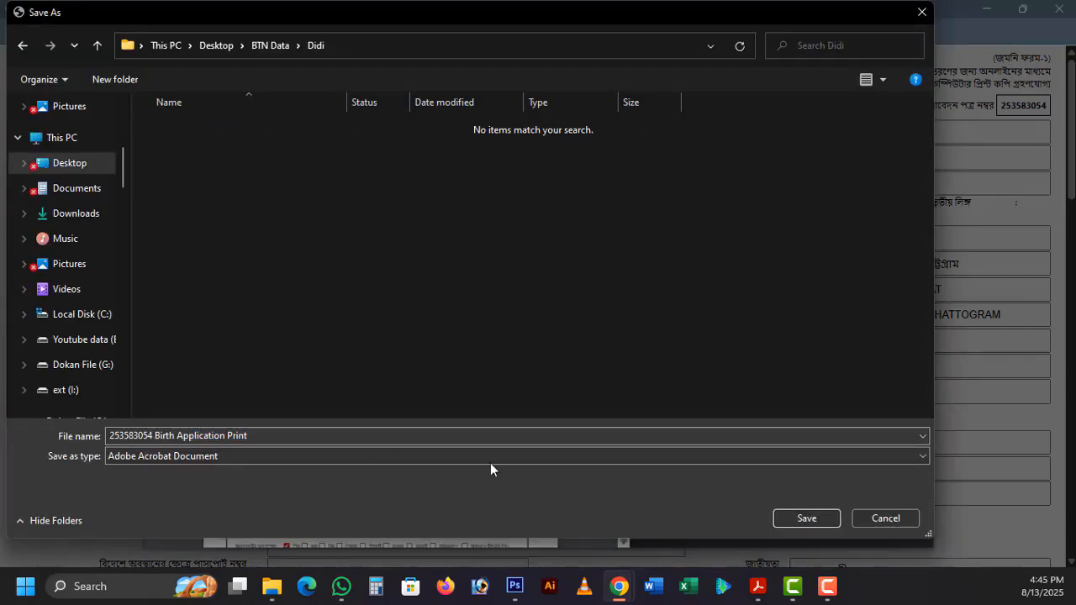
left_click(793, 521)
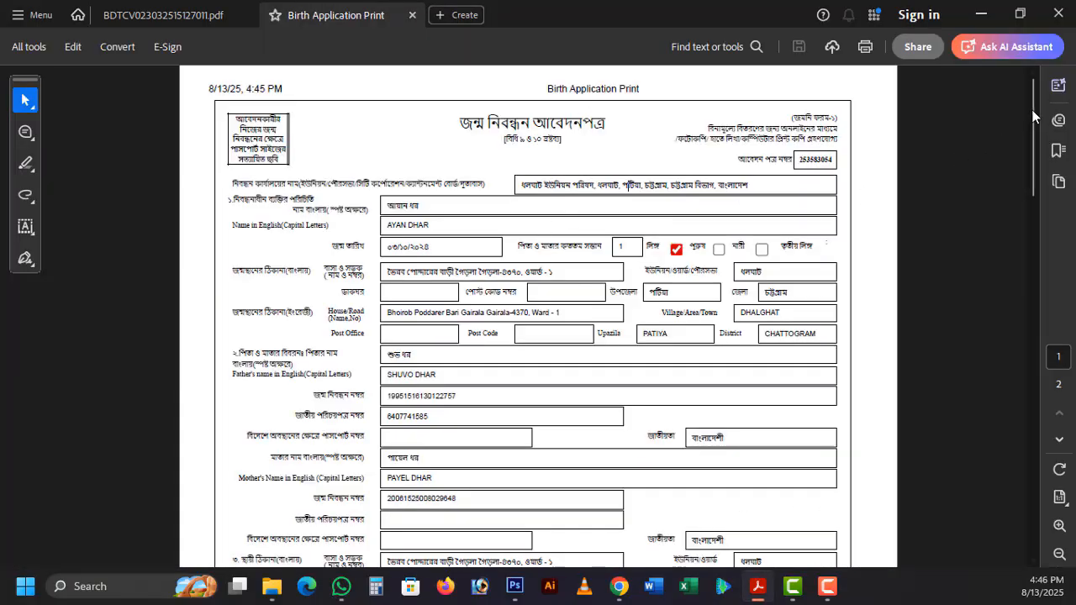
mouse_move(1032, 109)
left_mouse_down()
mouse_move(1021, 464)
mouse_move(1025, 118)
left_mouse_up()
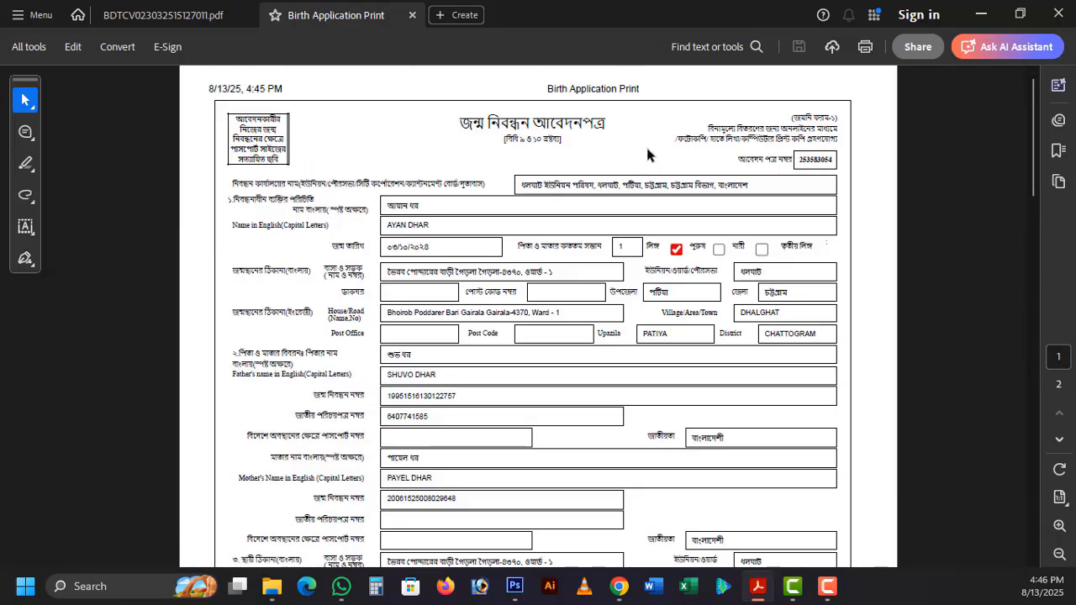